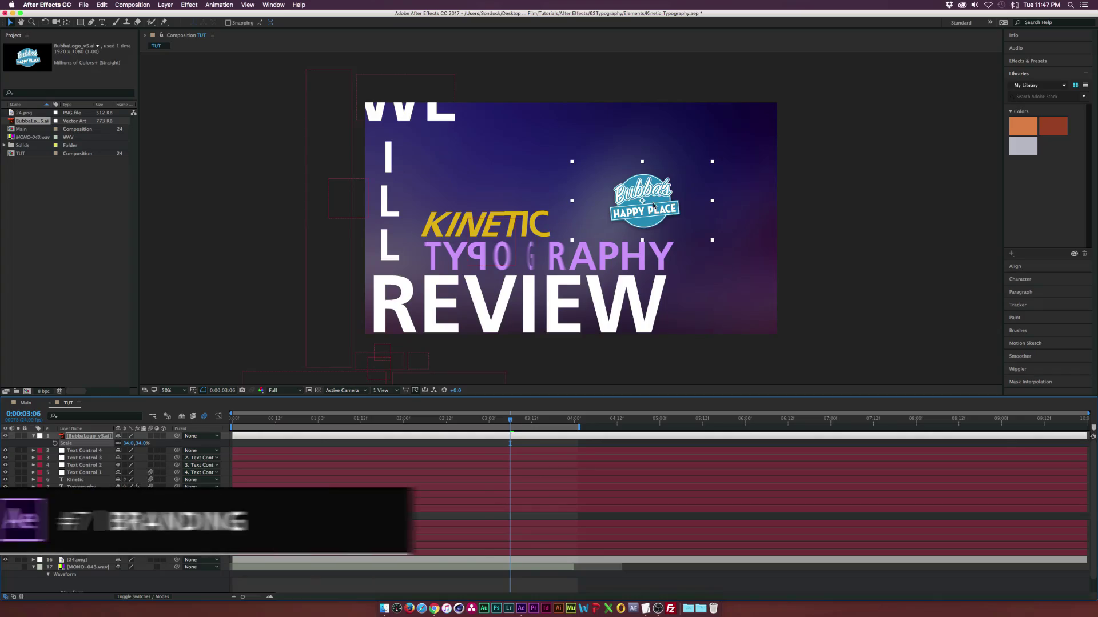
# - Move the logo toward the upper right and recolour KINETIC with the logo's blue
pyautogui.moveTo(653, 206); pyautogui.dragTo(672, 181)
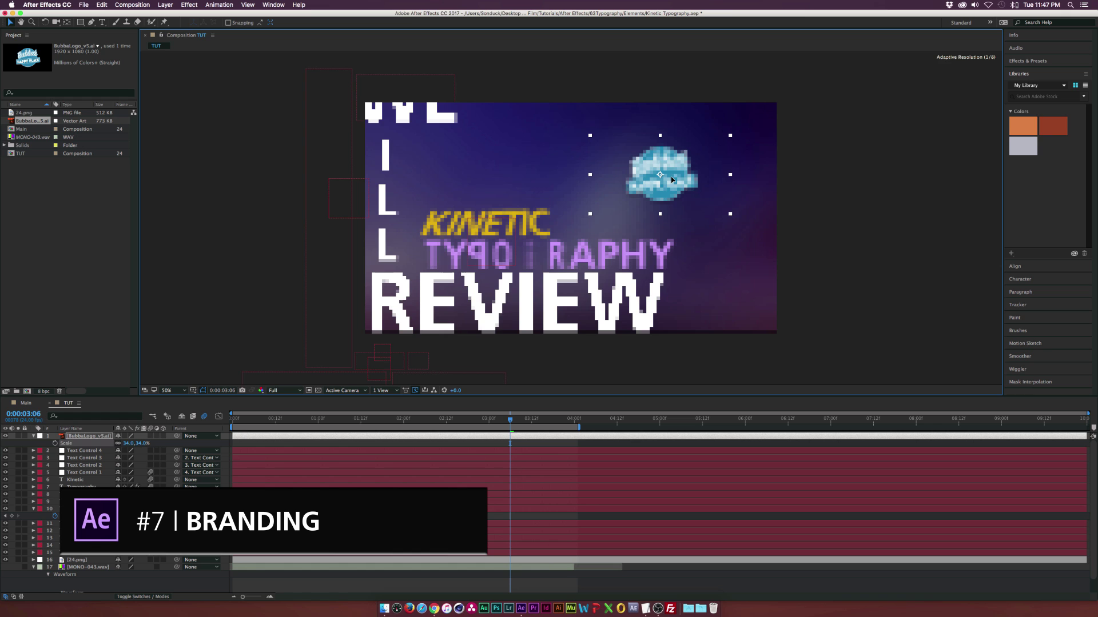
pyautogui.click(102, 23)
pyautogui.doubleClick(542, 228)
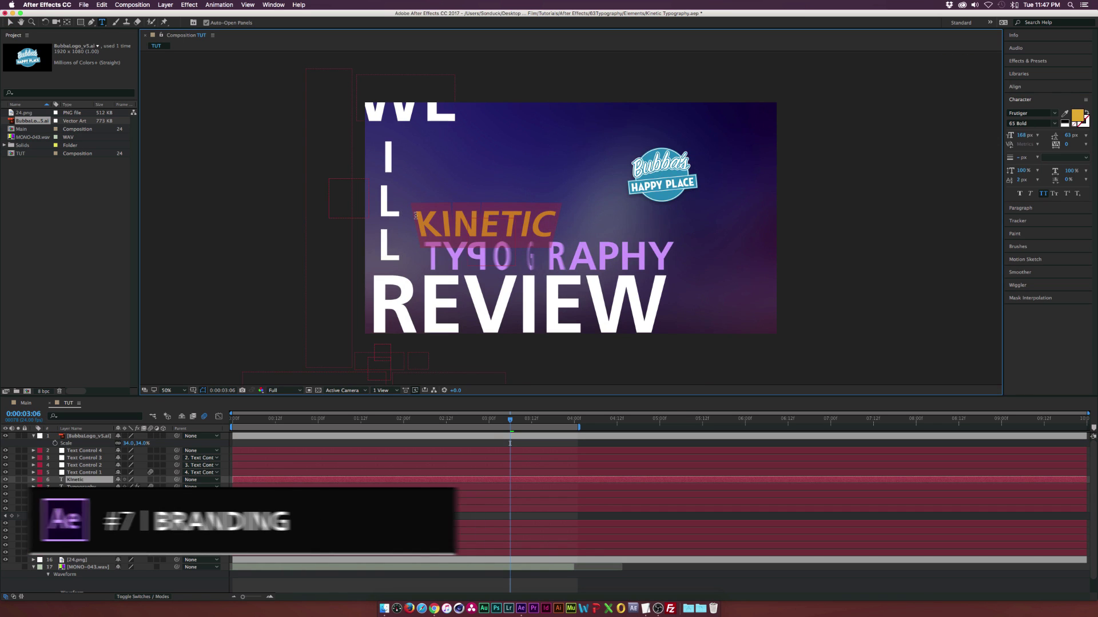
pyautogui.click(1065, 114)
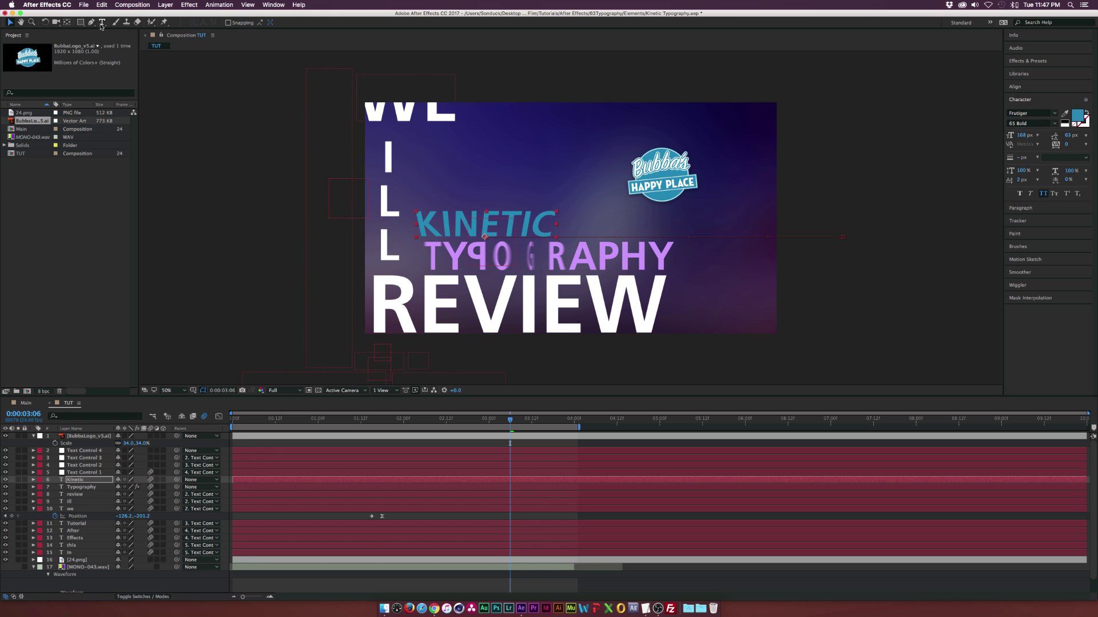
pyautogui.moveTo(427, 246); pyautogui.dragTo(698, 255)
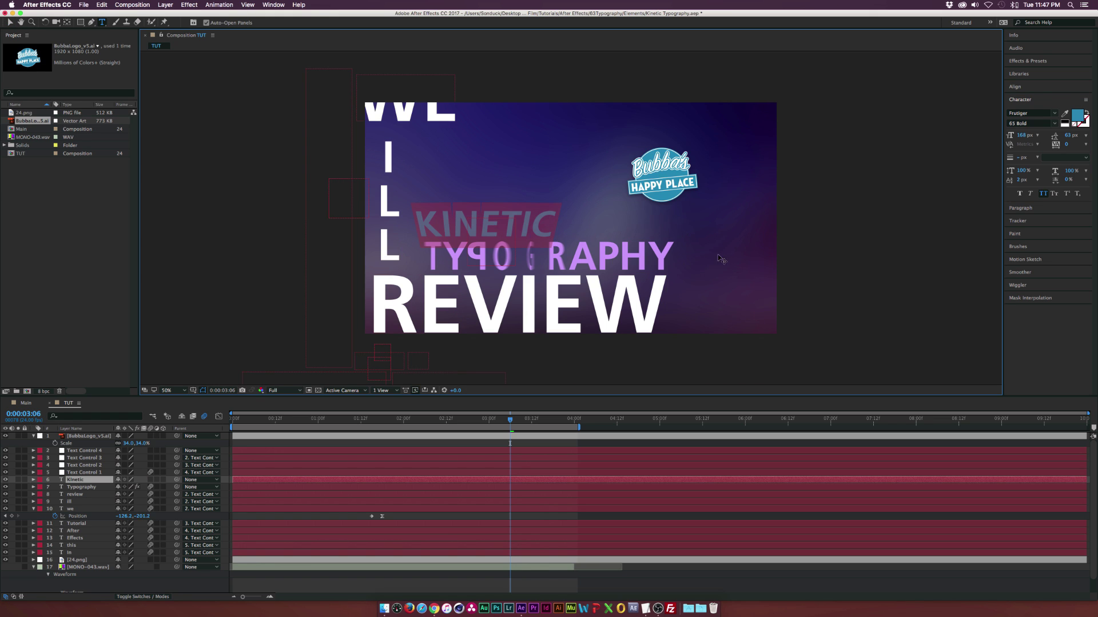
pyautogui.click(10, 23)
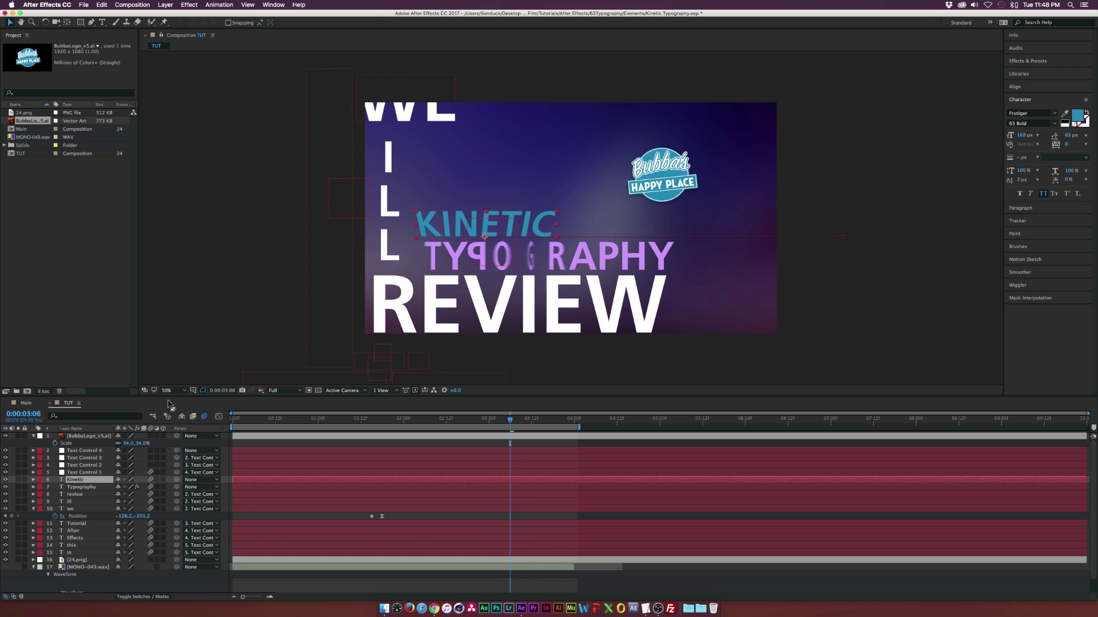
# - Recolour the TYPOGRAPHY text with the logo's blue sampled by the eyedropper
pyautogui.click(85, 487)
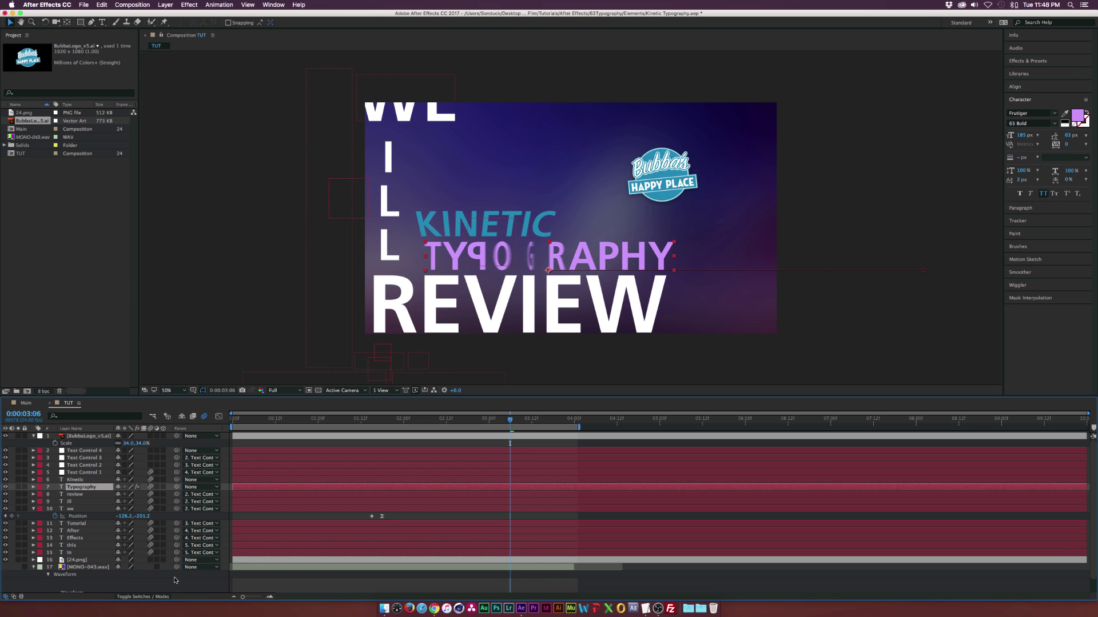
pyautogui.click(103, 23)
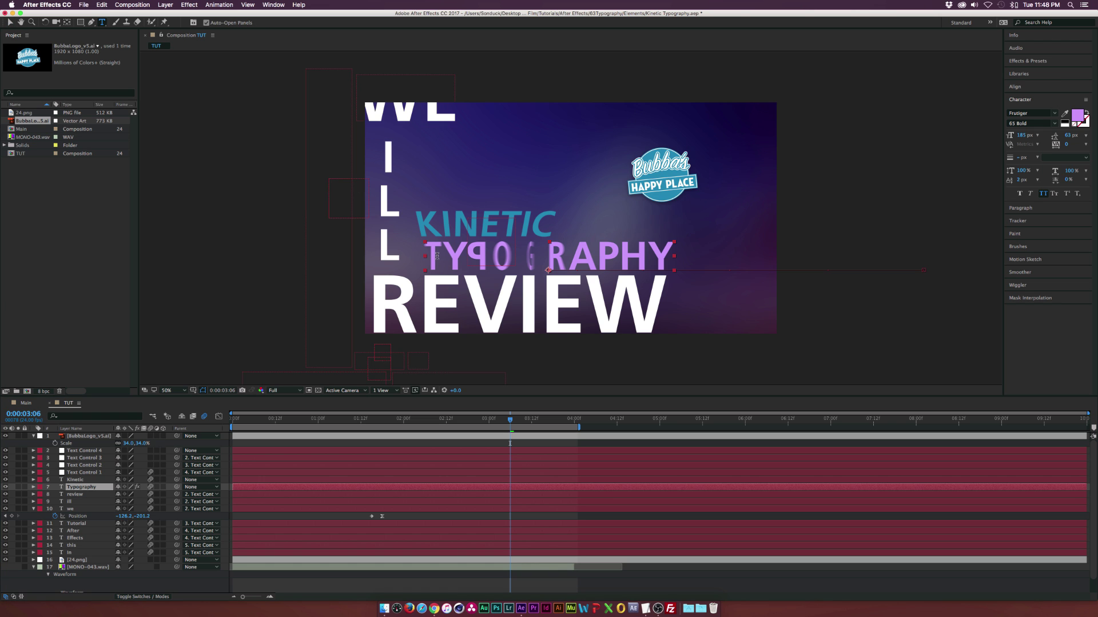
pyautogui.doubleClick(596, 241)
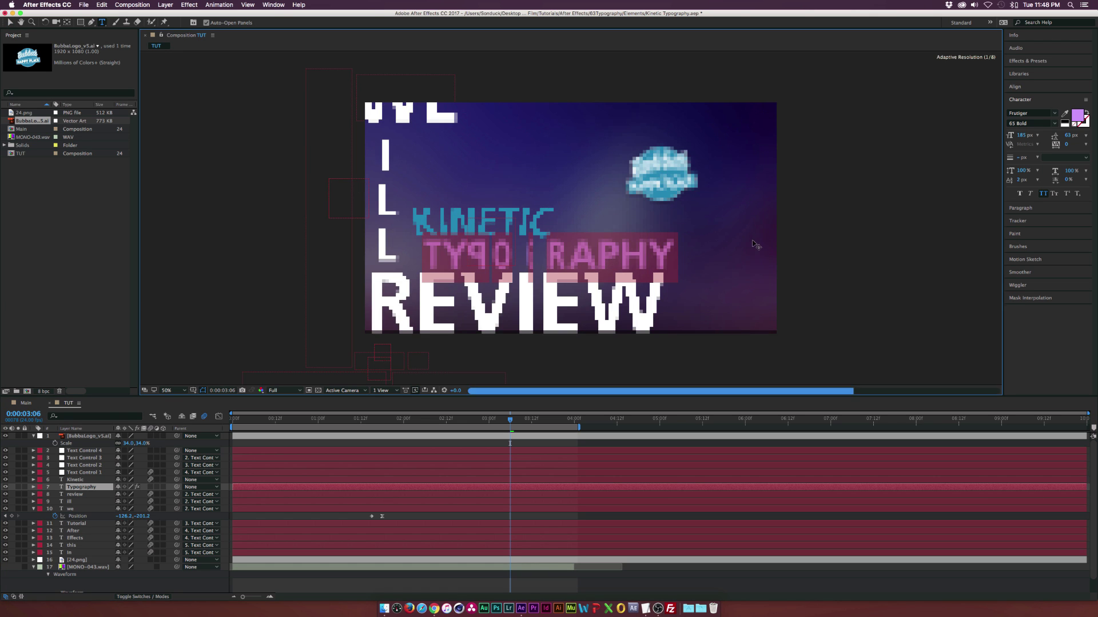
pyautogui.click(1065, 114)
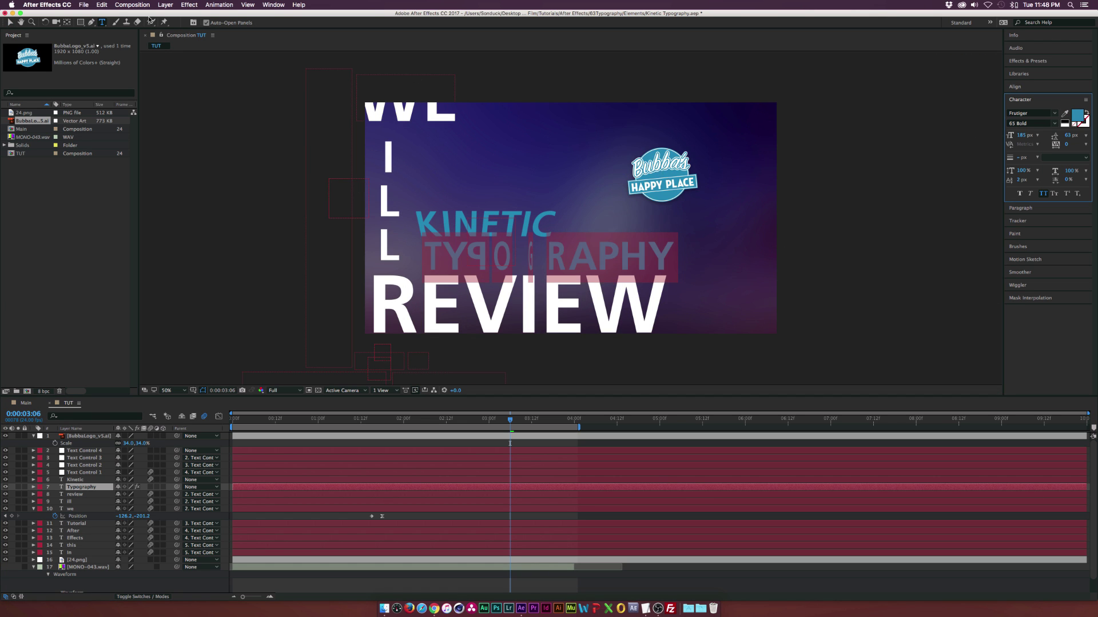
pyautogui.click(10, 23)
# - Deselect the layer, return the playhead to 03:03 and view at 100% magnification
pyautogui.click(228, 181)
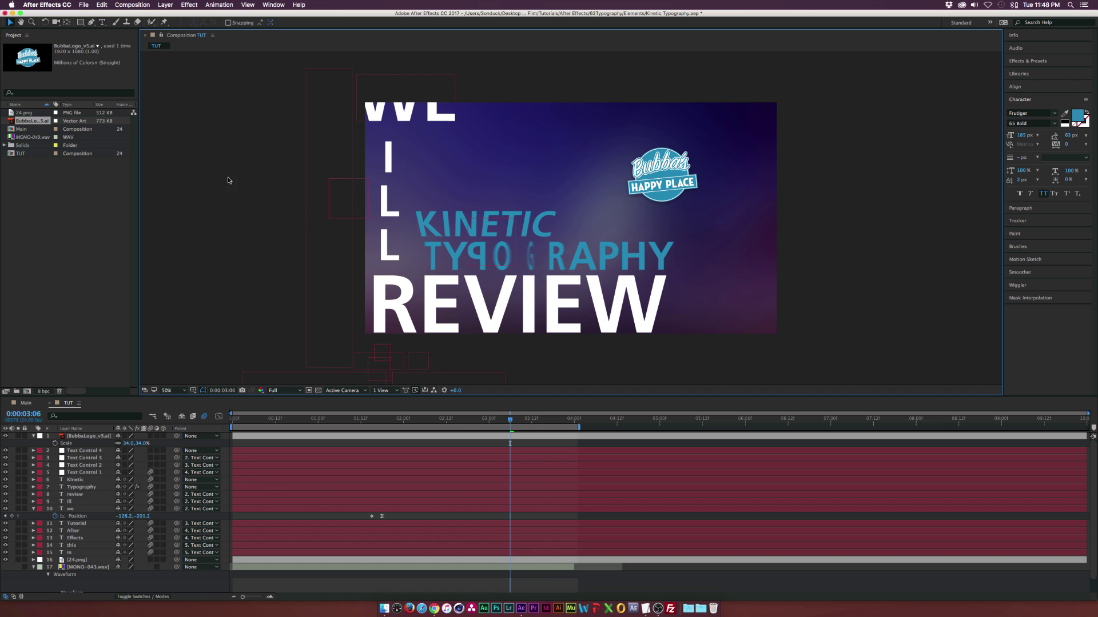
pyautogui.click(501, 420)
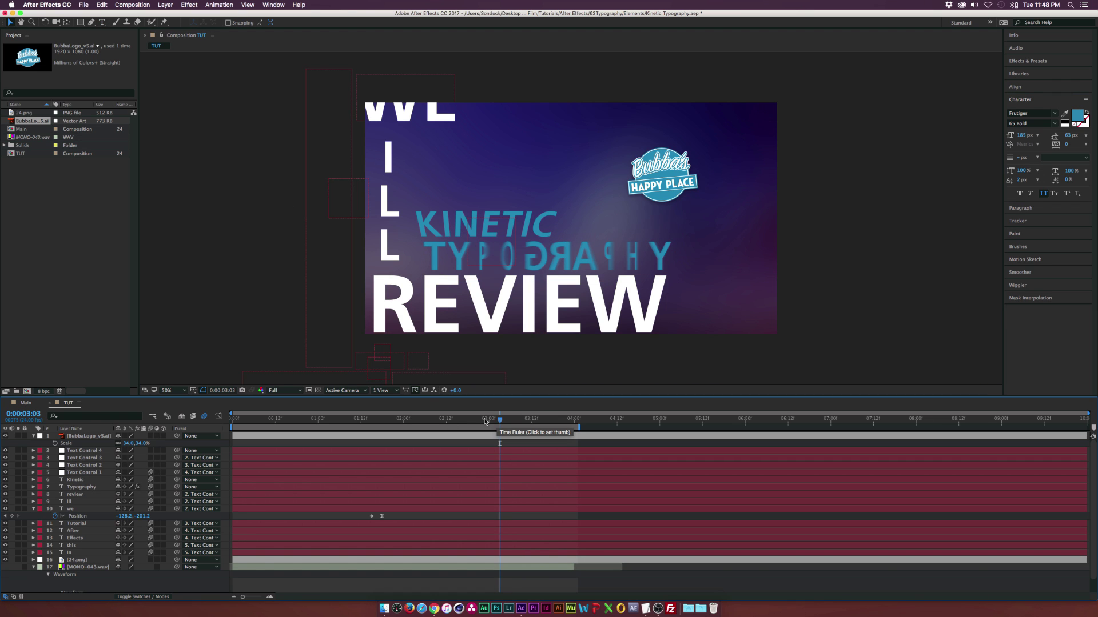
pyautogui.press('/')
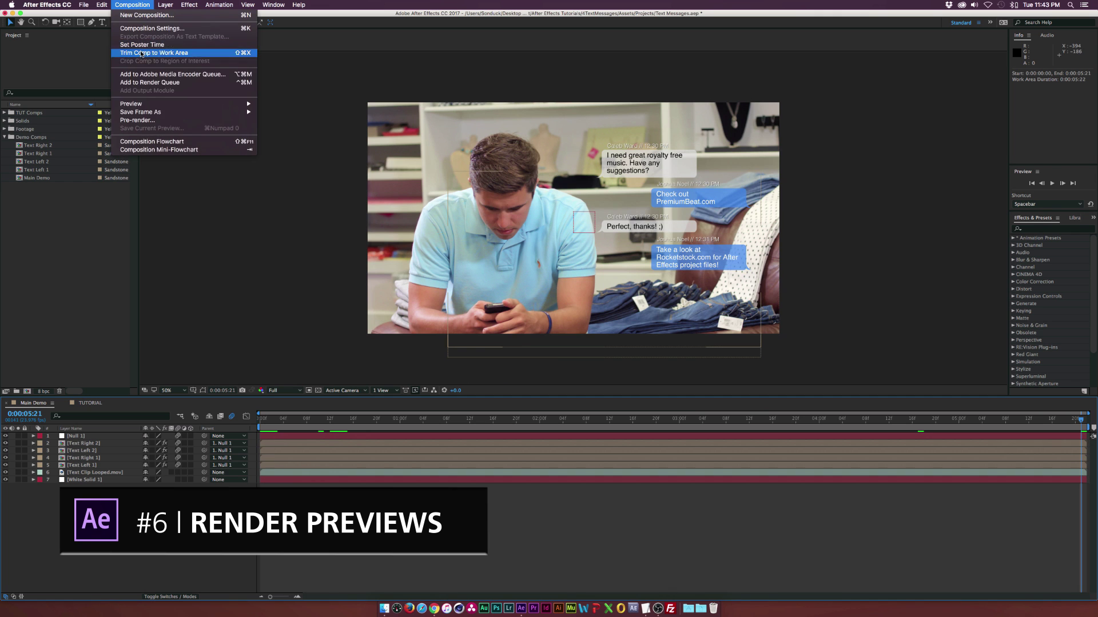
# - Add Main Demo to the render queue and Quick Look Text Messages With Sound.mov in Renders
pyautogui.click(143, 84)
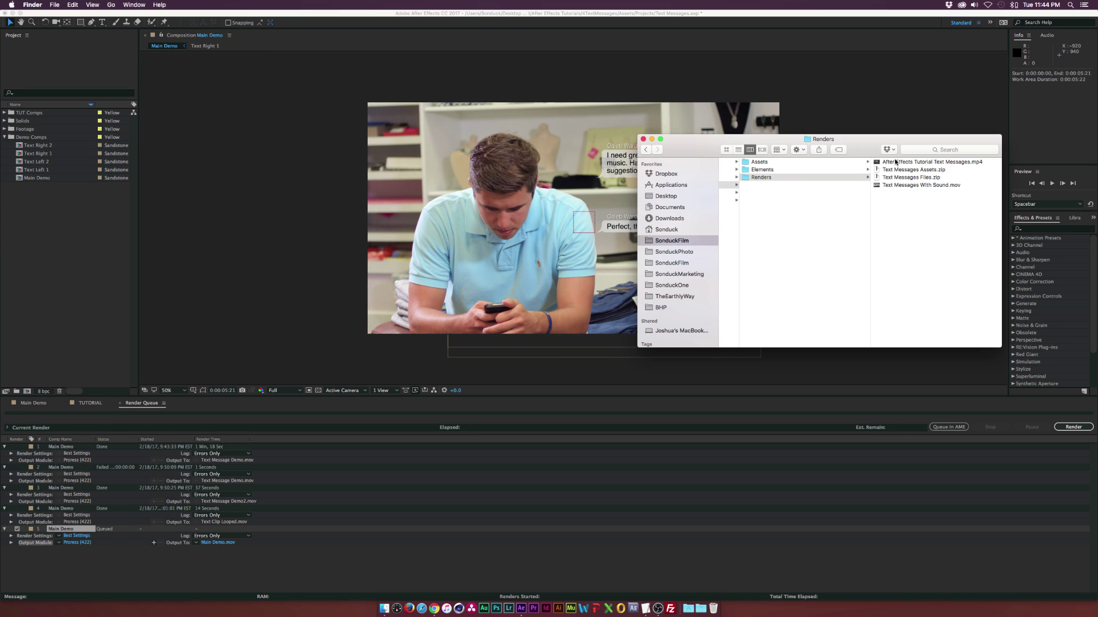
pyautogui.click(896, 162)
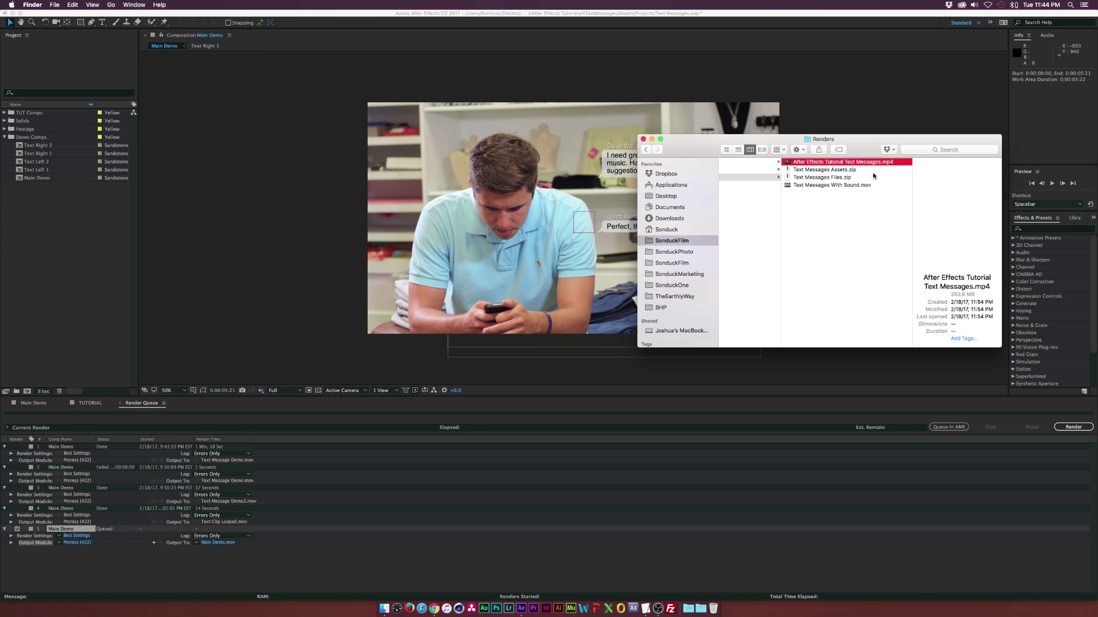
pyautogui.click(820, 186)
pyautogui.press('space')
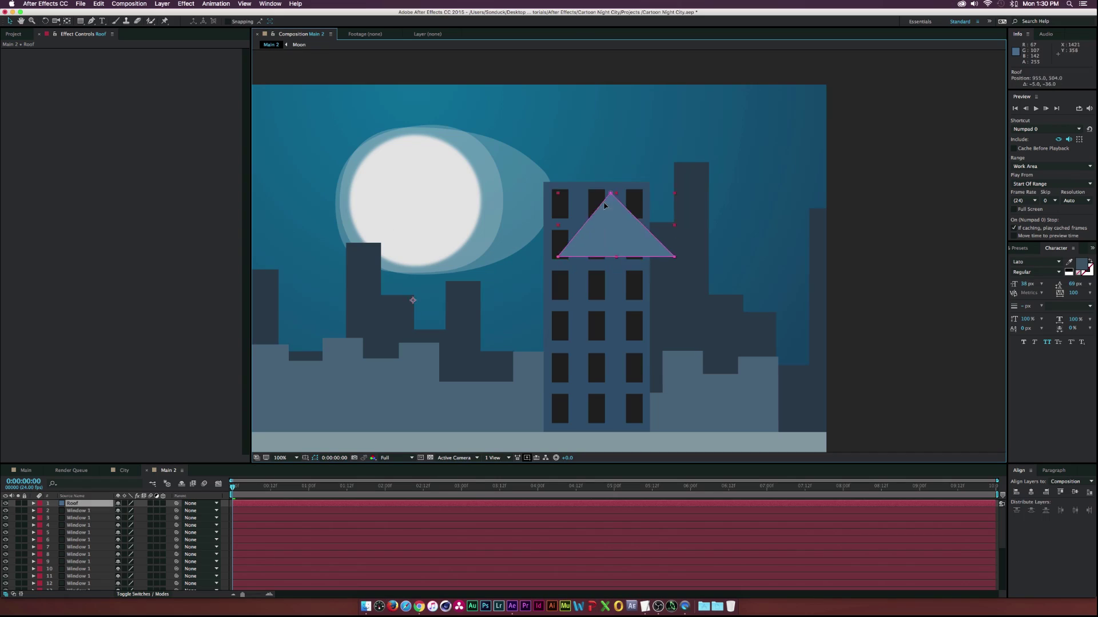
# - Raise the building's roof triangle and colour two window solids yellow and white
pyautogui.moveTo(639, 201); pyautogui.dragTo(638, 132)
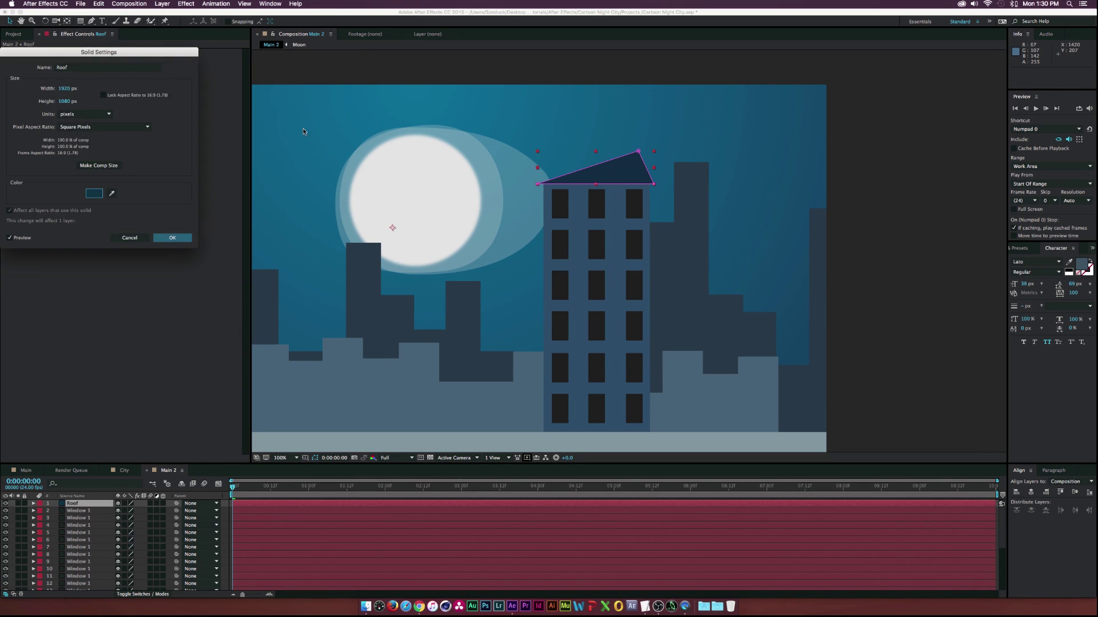
pyautogui.press('super+shift+y')
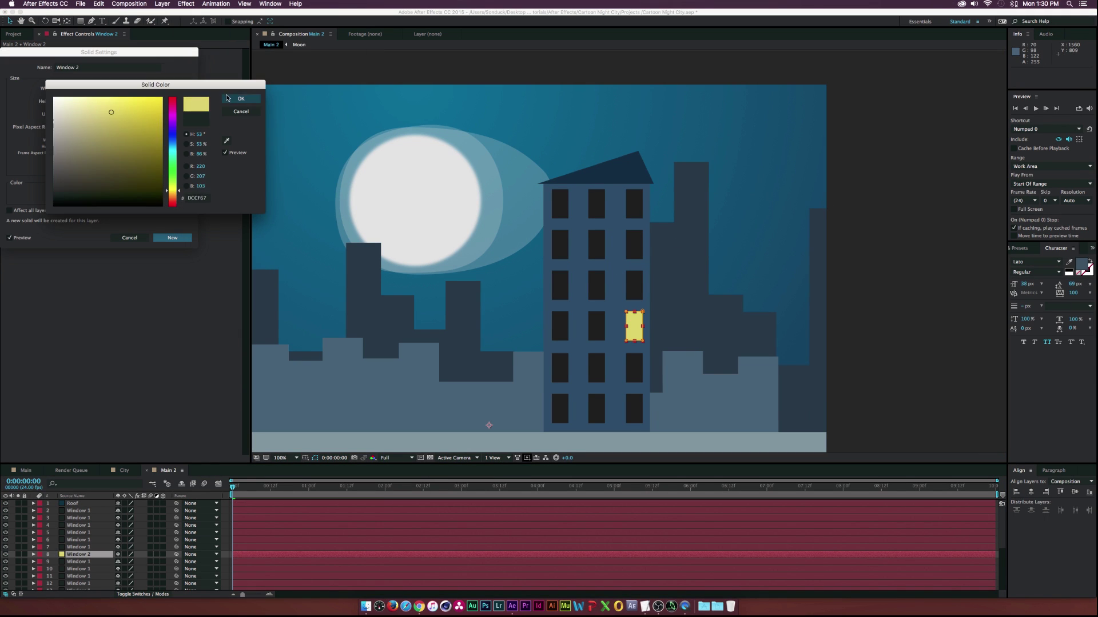
pyautogui.click(239, 99)
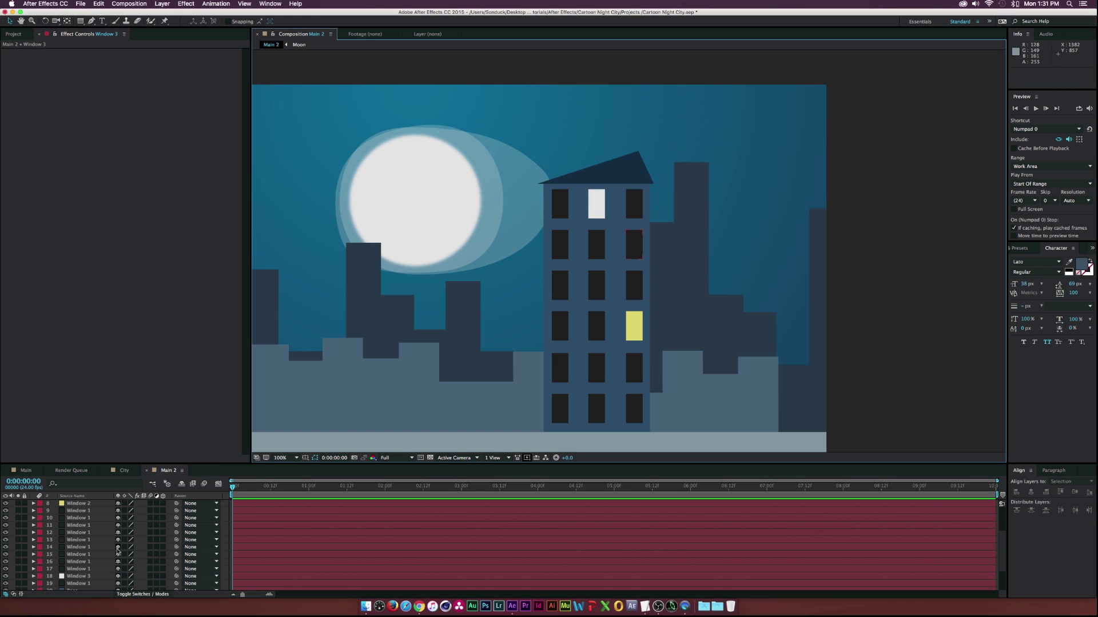
pyautogui.press('super+shift+y')
pyautogui.click(98, 191)
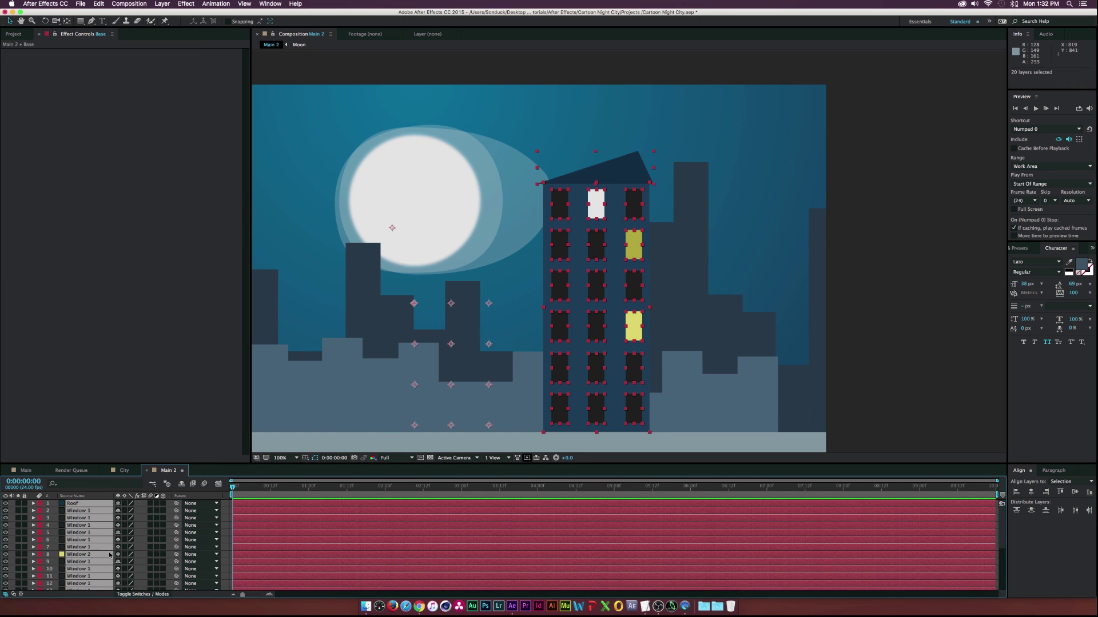
# - Pre-compose the building layers into Building 1, then lower Building 2's top edge and recolour it
pyautogui.press('super+shift+c')
pyautogui.press('Return')
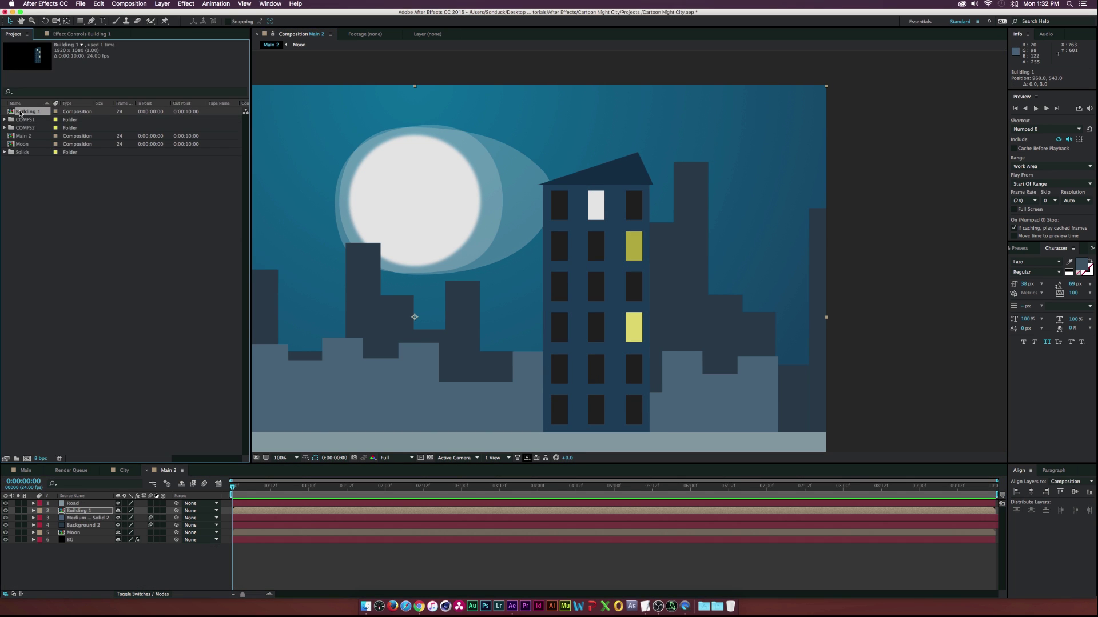
pyautogui.doubleClick(27, 119)
pyautogui.moveTo(558, 189); pyautogui.dragTo(558, 230)
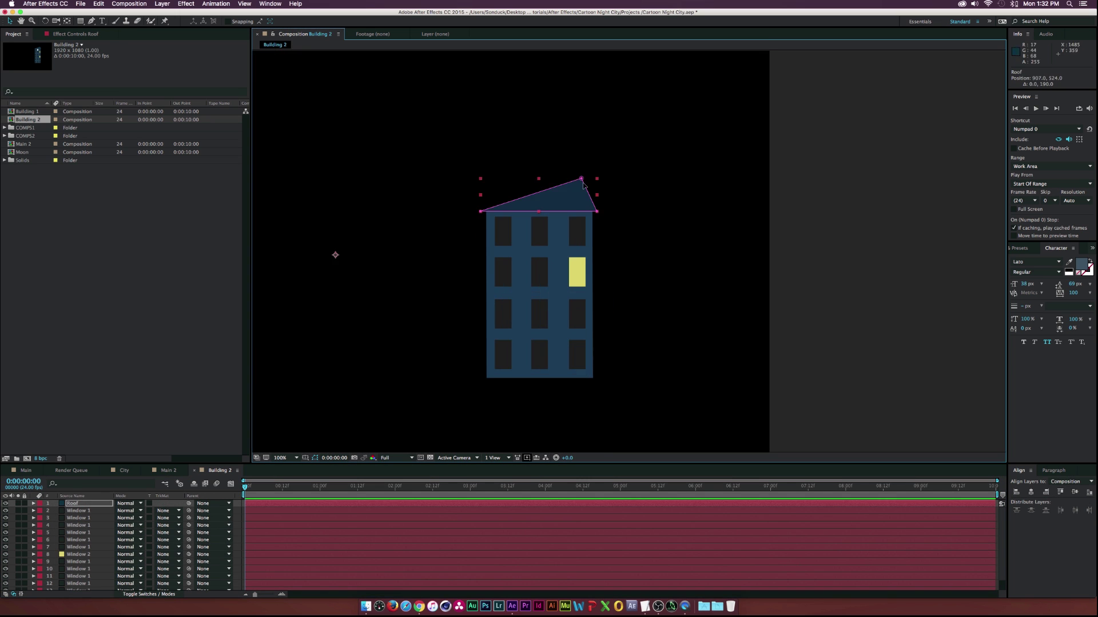
pyautogui.scroll(2, 382, 213)
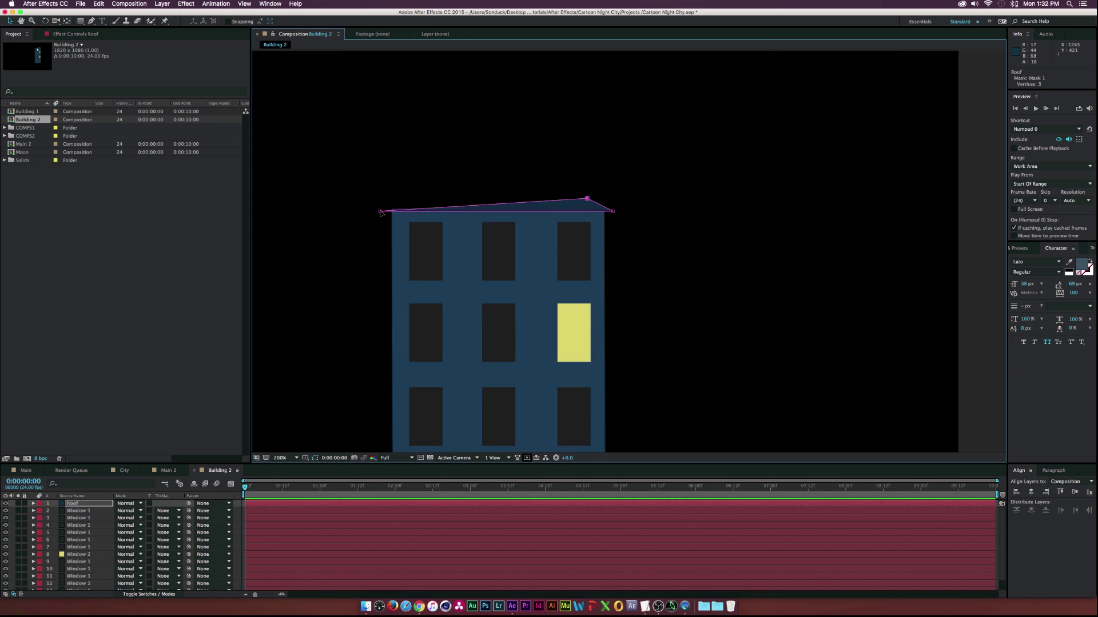
pyautogui.click(78, 521)
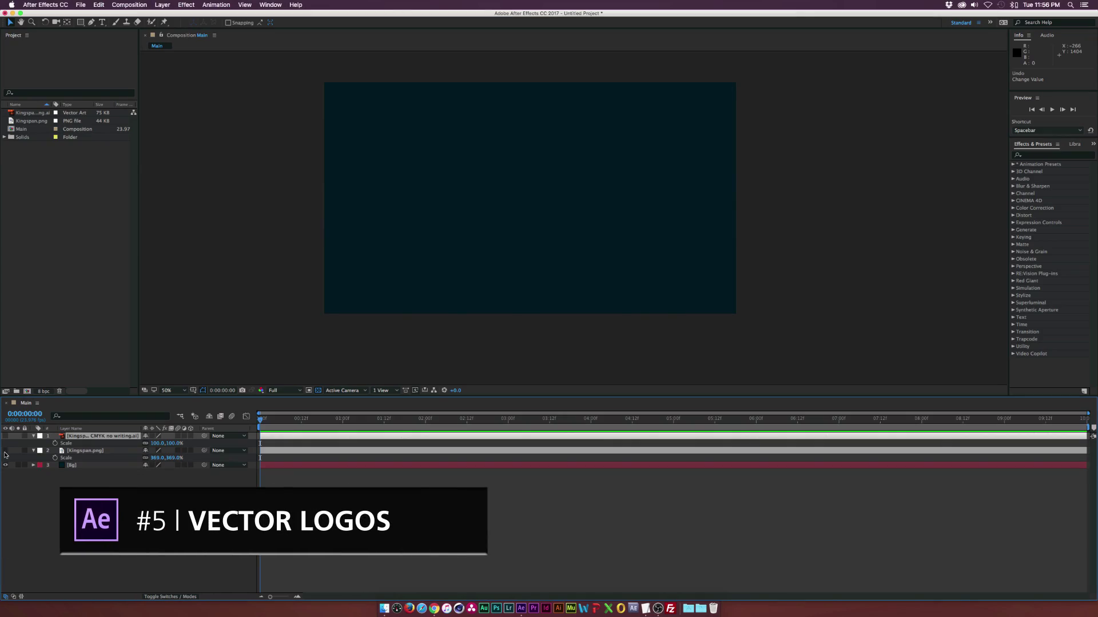
# - Show the Kingspan.png layer and scale it up to 728%
pyautogui.click(5, 451)
pyautogui.click(109, 452)
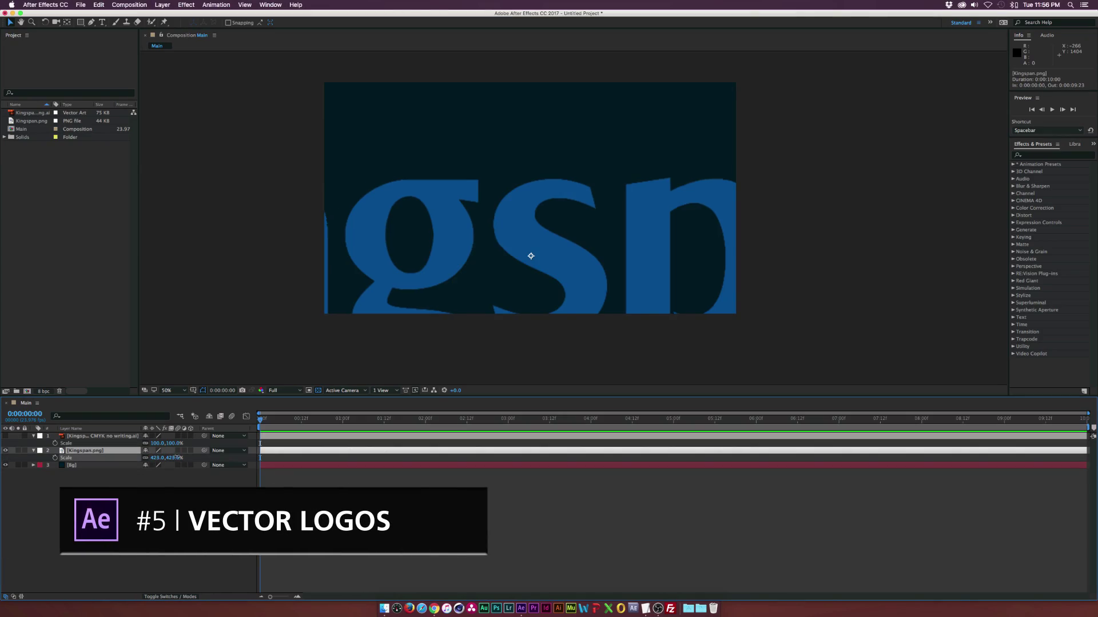
pyautogui.moveTo(176, 458); pyautogui.dragTo(350, 457)
pyautogui.scroll(2, 561, 223)
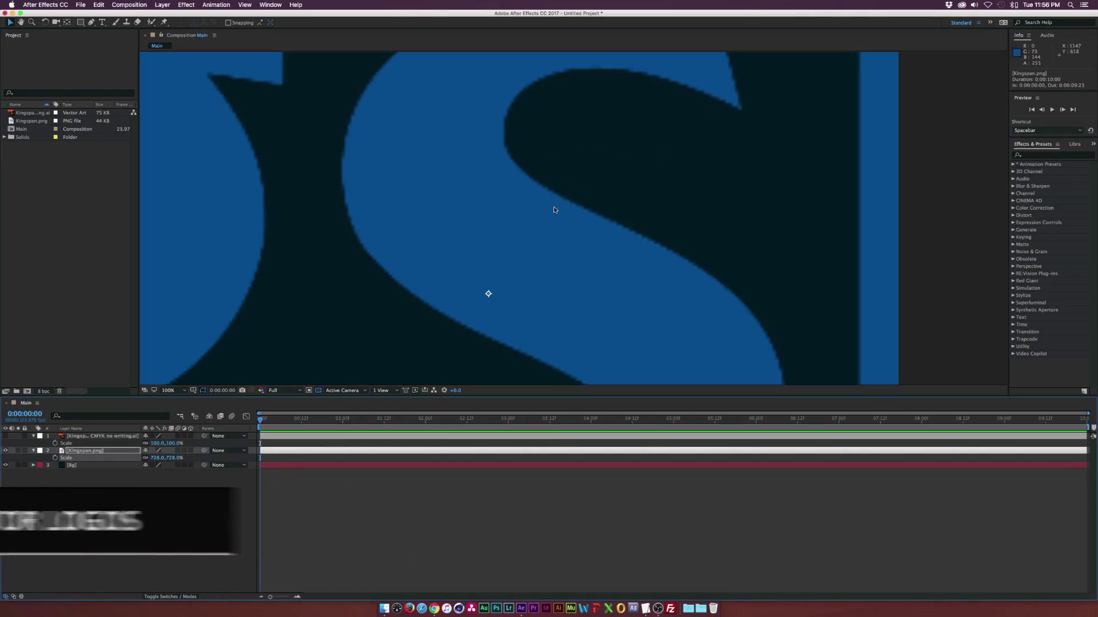
# - Swap to the vector Kingspan logo at 618% with Continuously Rasterize, then import Rocket 3.ai
pyautogui.click(6, 451)
pyautogui.click(6, 436)
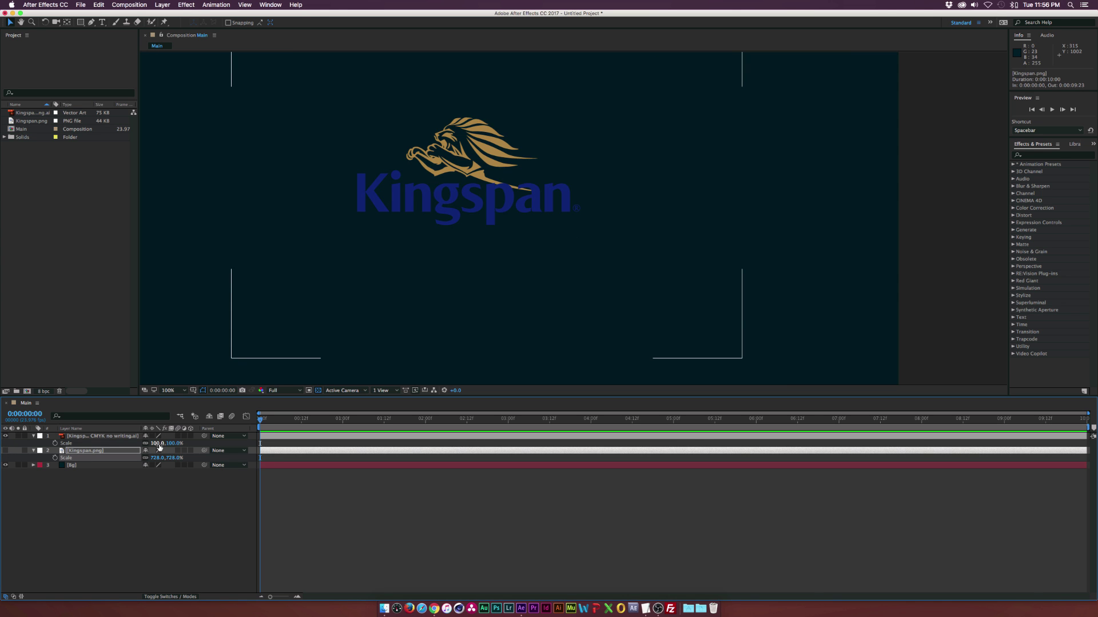
pyautogui.moveTo(159, 447); pyautogui.dragTo(282, 426)
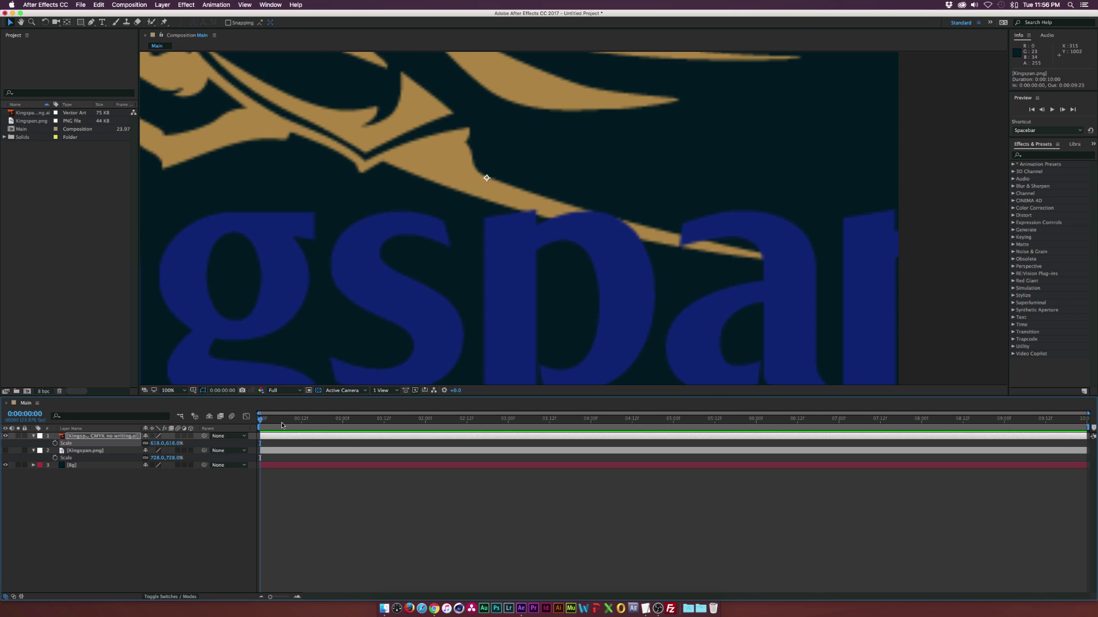
pyautogui.click(152, 436)
pyautogui.press(',')
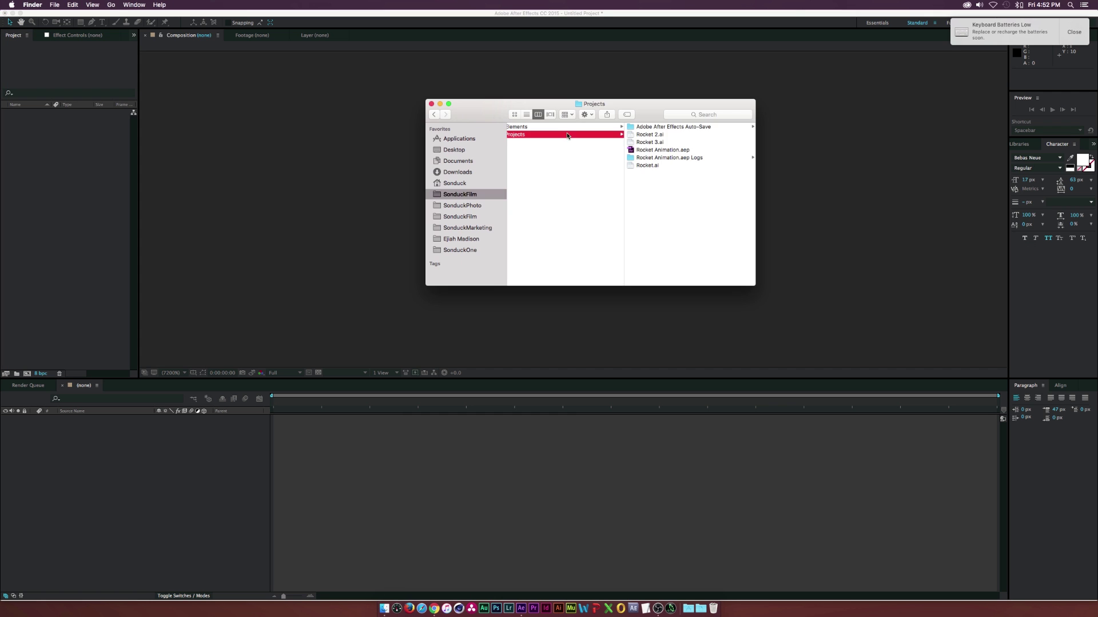
pyautogui.moveTo(560, 142); pyautogui.dragTo(71, 218)
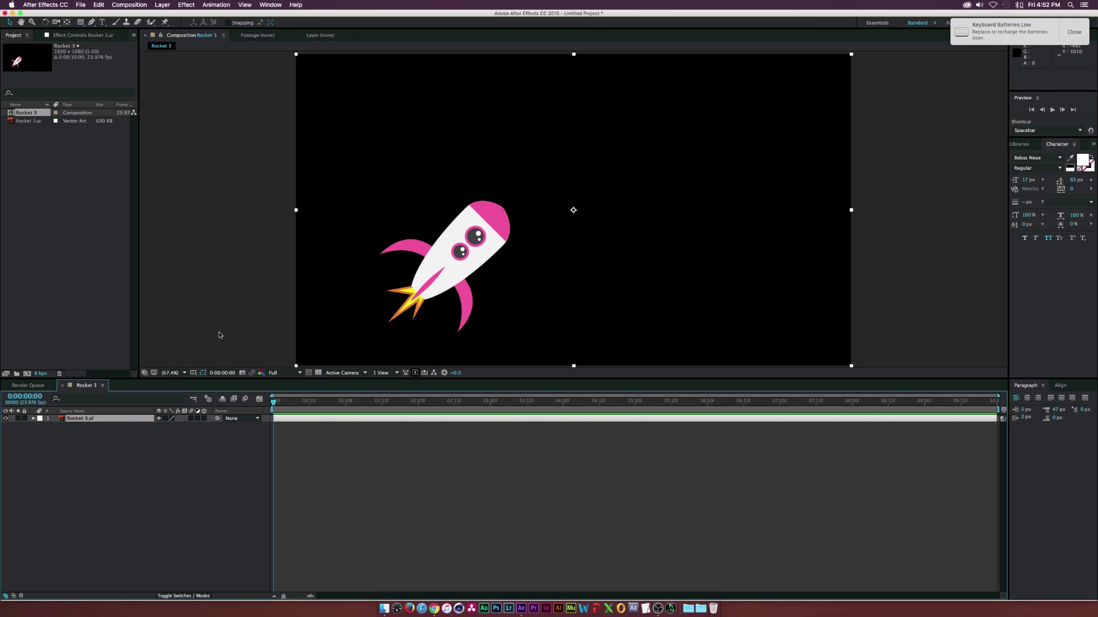
# - Convert the Rocket 3 artwork to a shape layer and set a starting Position keyframe
pyautogui.rightClick(100, 419)
pyautogui.click(138, 508)
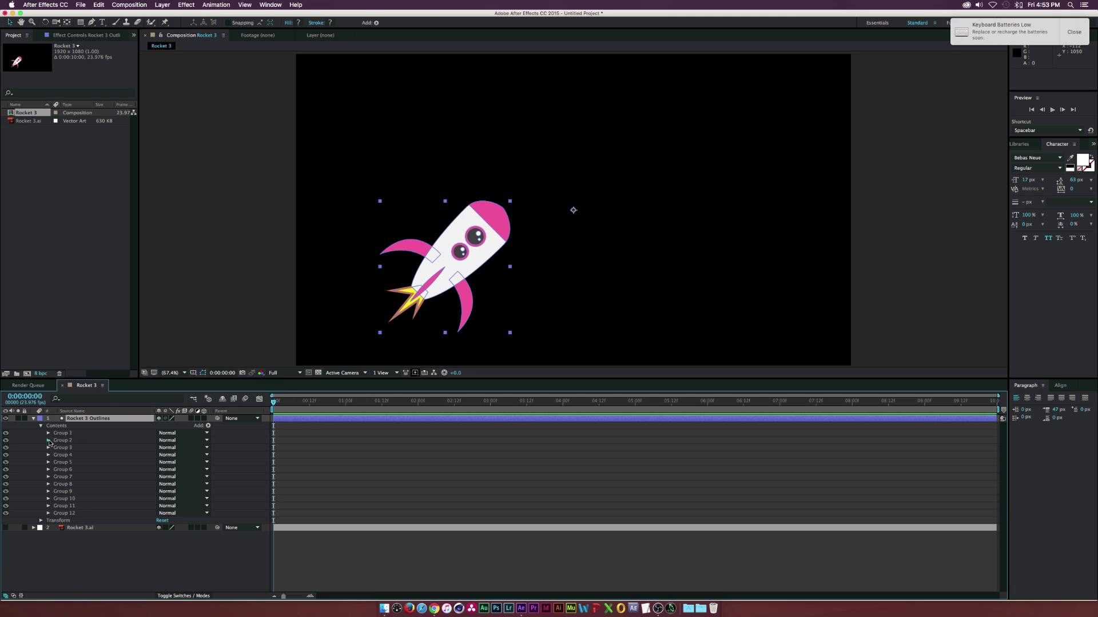
pyautogui.click(346, 401)
# - Move the rocket down-left for the one-second keyframe and hide the pink nose Group 1
pyautogui.press('p')
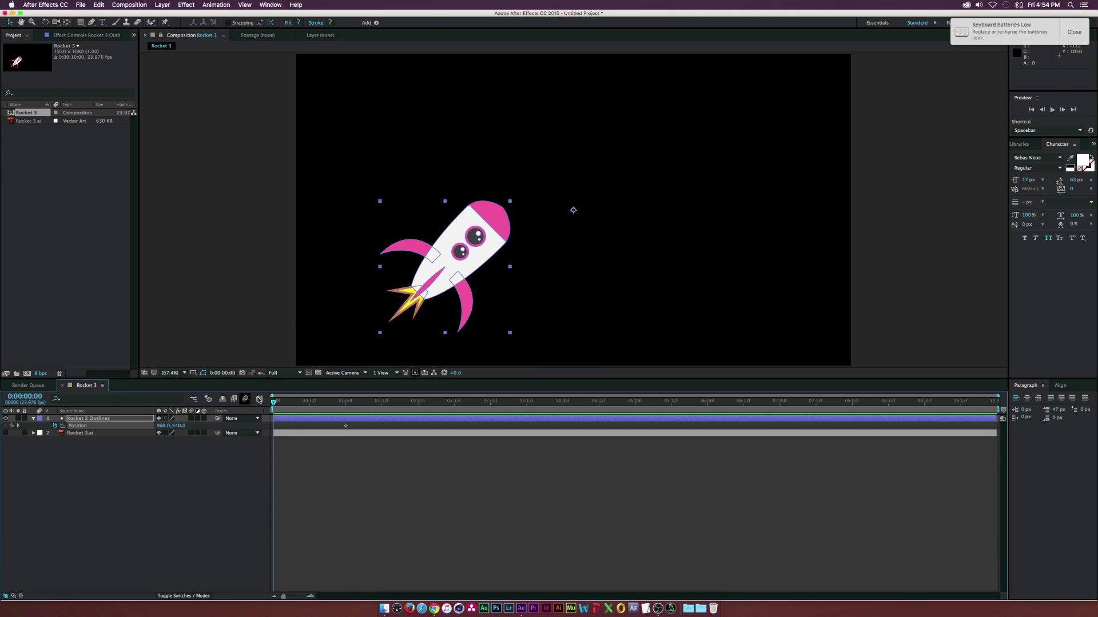
pyautogui.press(',')
pyautogui.moveTo(478, 252); pyautogui.dragTo(323, 386)
pyautogui.press('k')
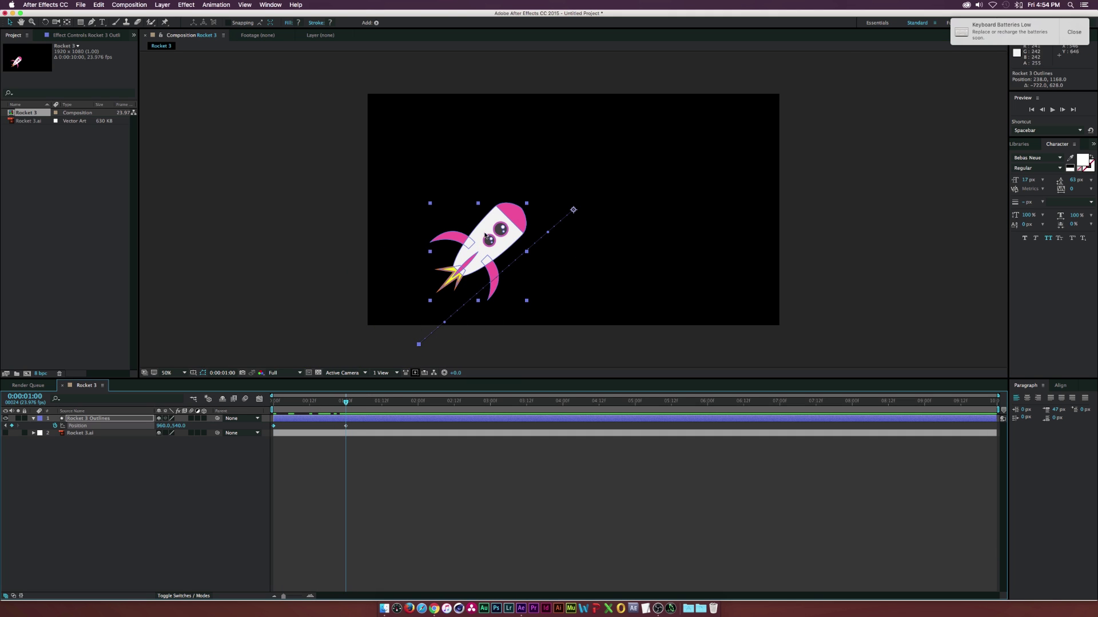
pyautogui.doubleClick(33, 418)
pyautogui.click(6, 433)
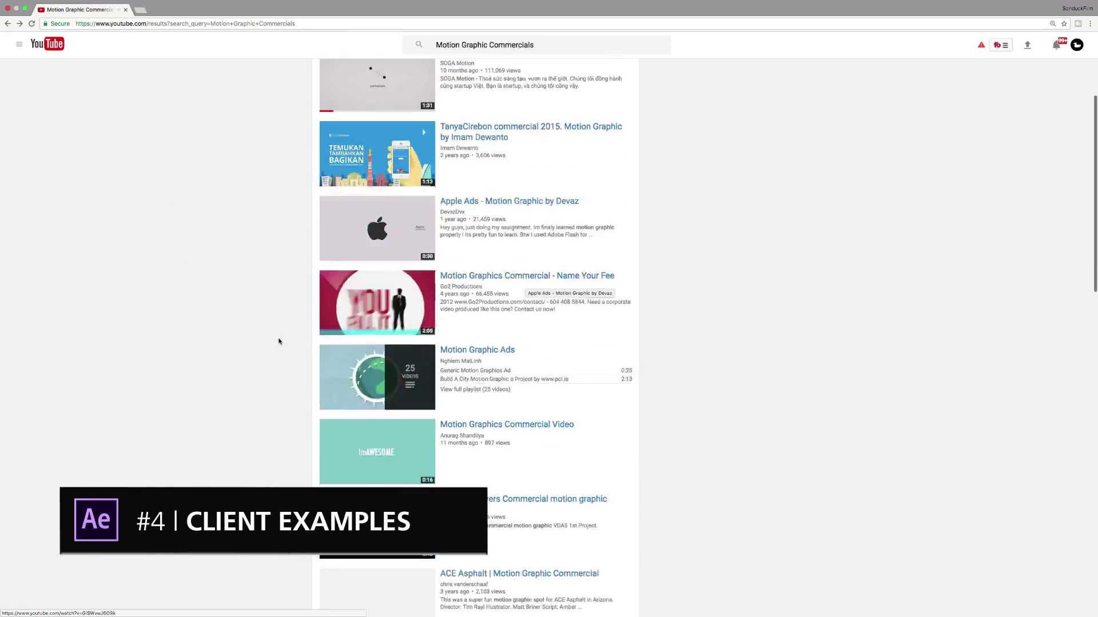
# - Search YouTube for 'Apple Watch Commercial'
pyautogui.scroll(5, 279, 342)
pyautogui.write('pple Watch Co')
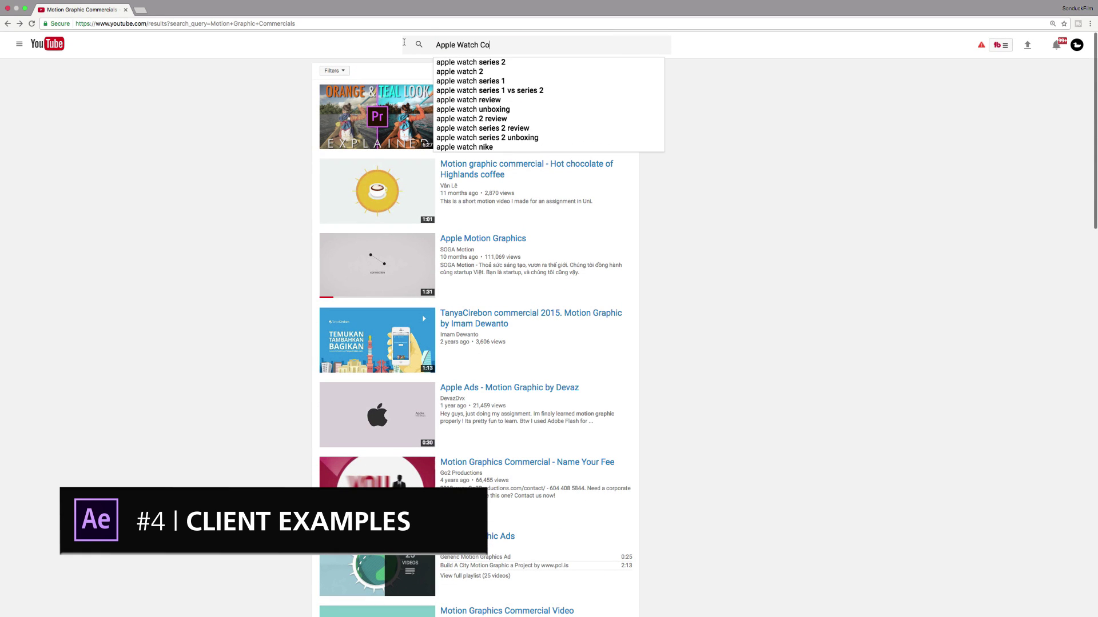
pyautogui.write('mmercial')
pyautogui.press('Return')
# - Watch a commercial from the results, then go back and start retyping 'Appl' in the search box
pyautogui.click(473, 391)
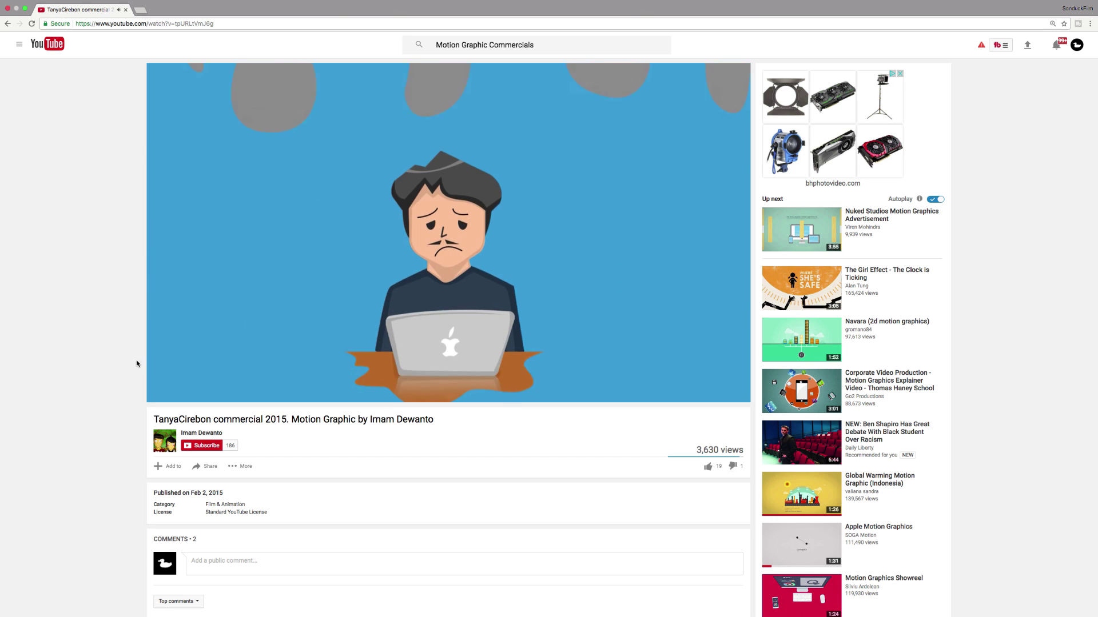
pyautogui.click(8, 23)
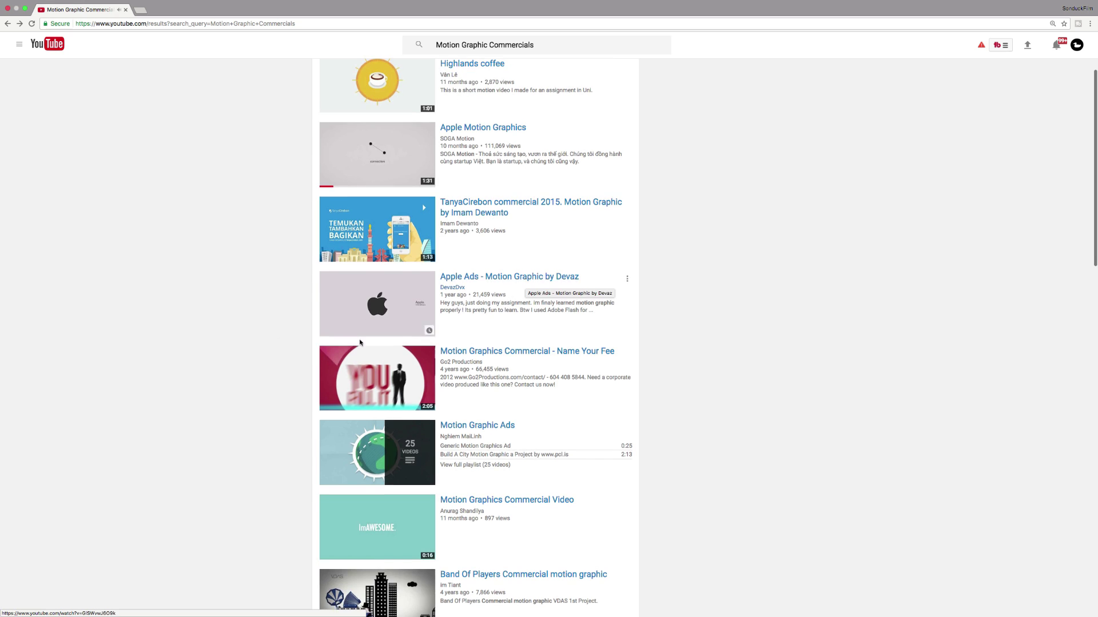
pyautogui.click(404, 42)
pyautogui.write('Appl')
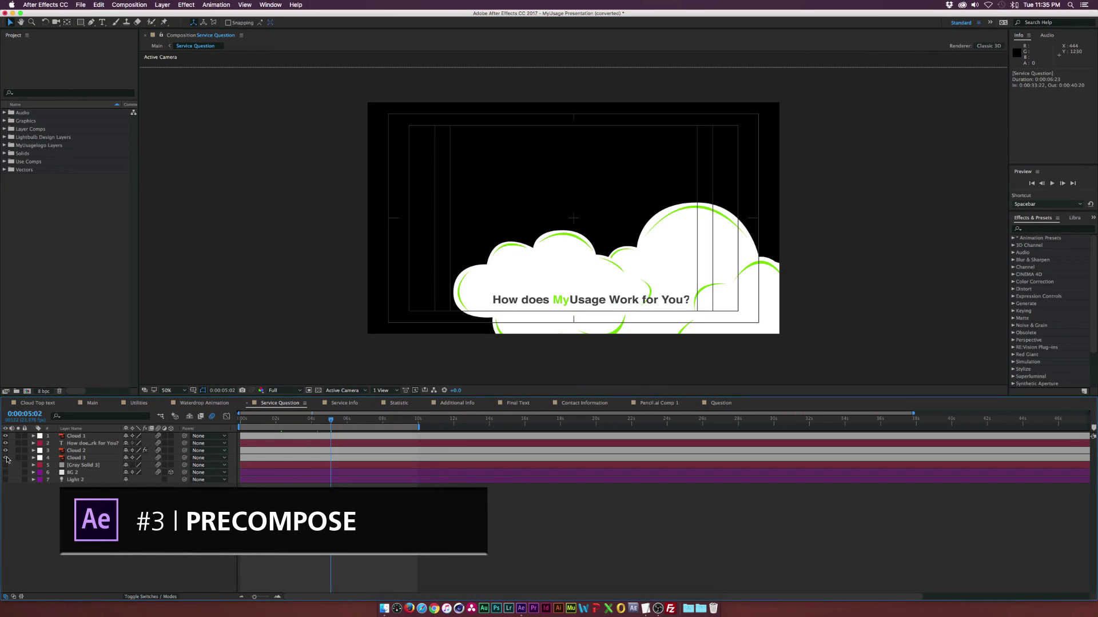
# - Toggle Cloud 3's visibility, fit the comp to the viewer and return to Main
pyautogui.click(6, 457)
pyautogui.click(6, 458)
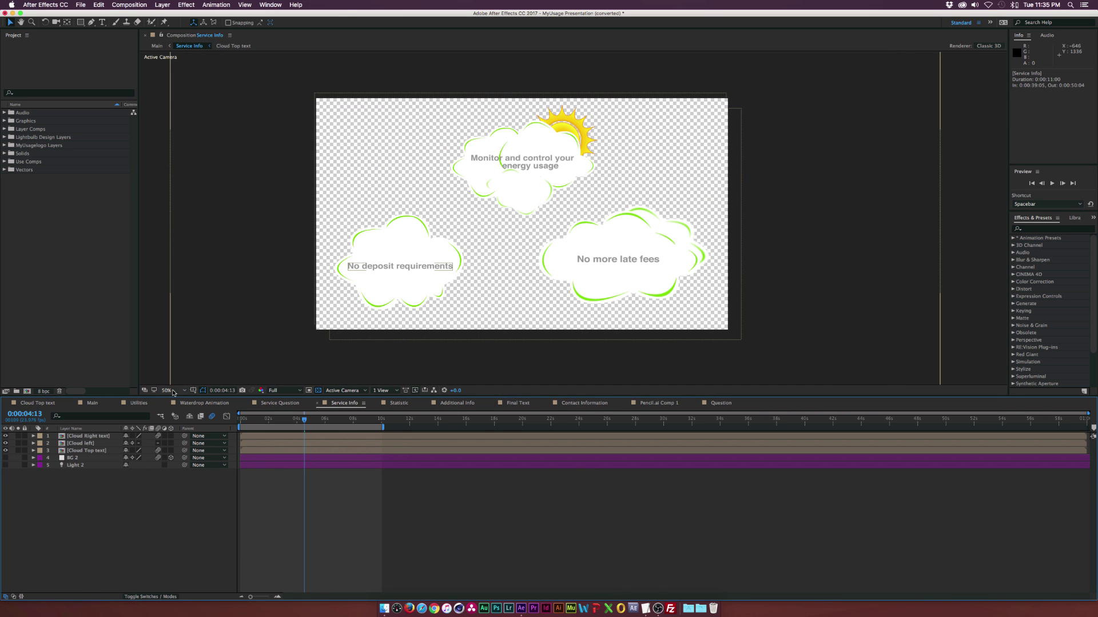
pyautogui.hotkey('shift', '/')
pyautogui.press('super+alt+shift+Up')
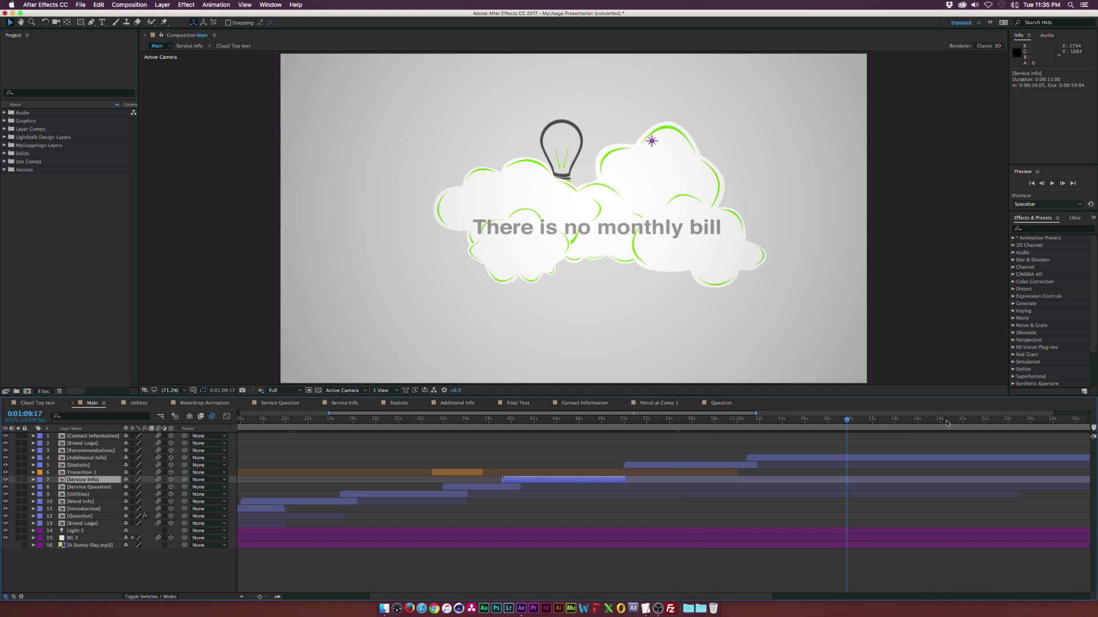
# - Peek into the Additional Info precomp, then move Main's playhead to the house scene at 0:00:31:09
pyautogui.doubleClick(864, 458)
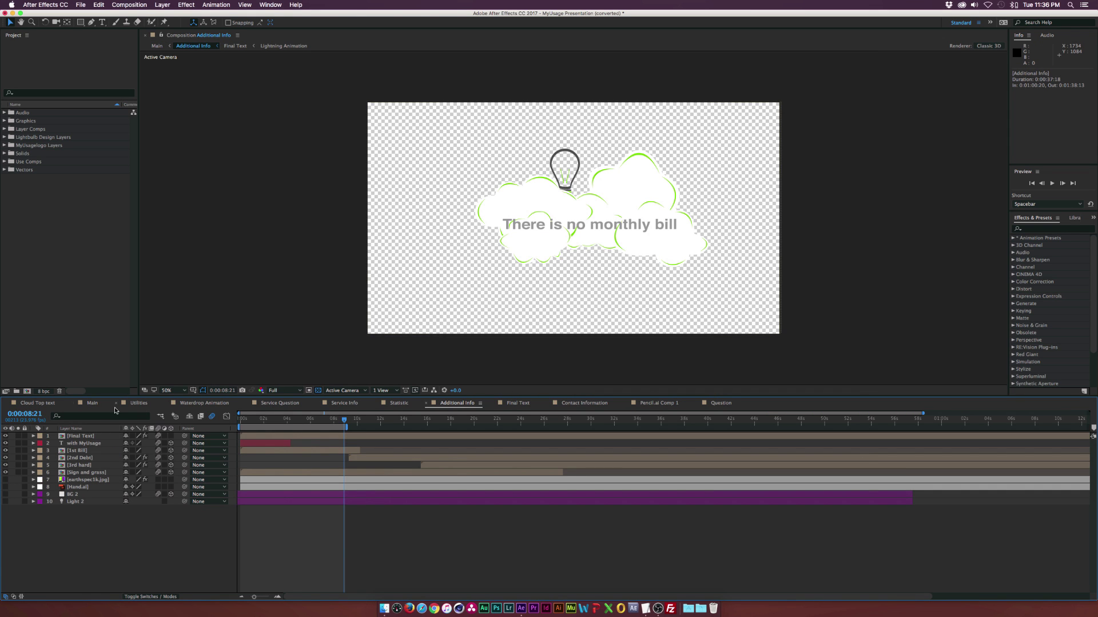
pyautogui.click(93, 403)
pyautogui.press(';')
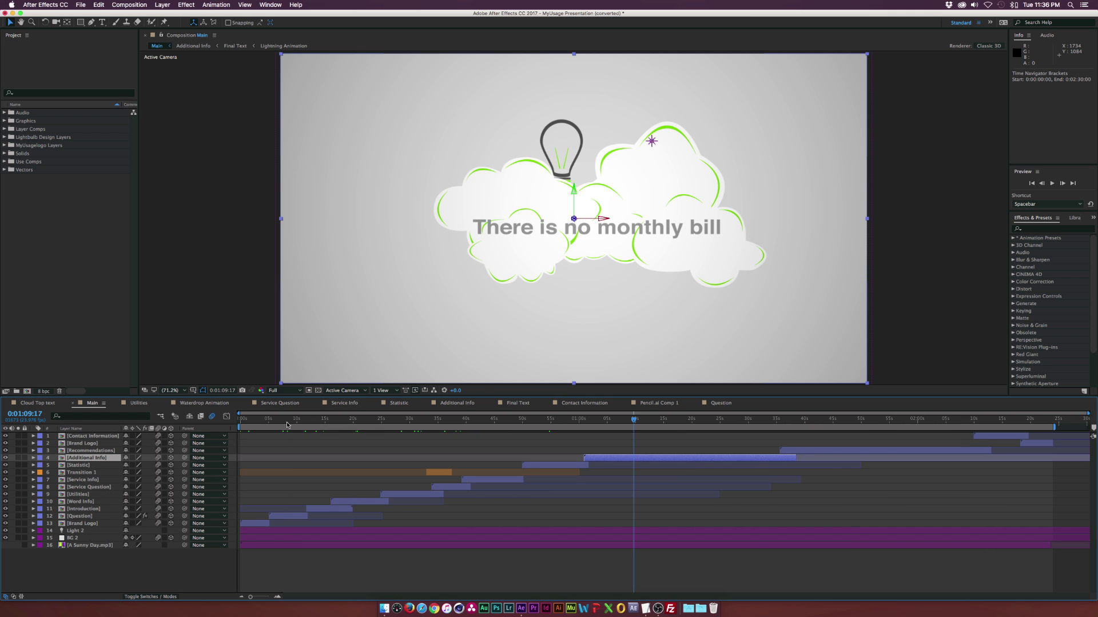
pyautogui.click(288, 420)
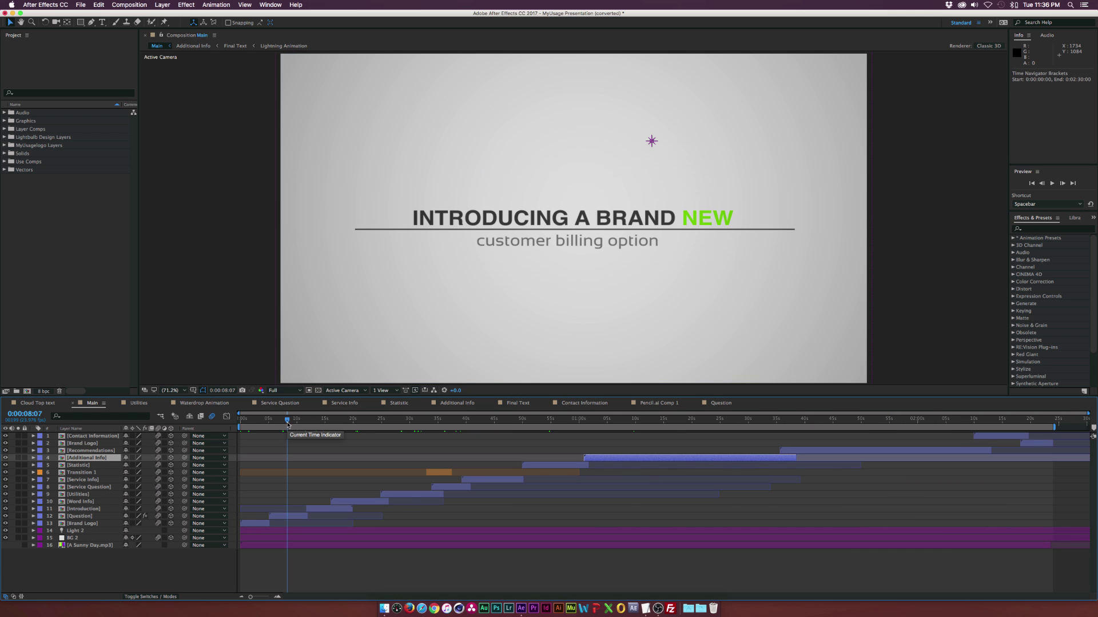
pyautogui.click(842, 424)
pyautogui.click(418, 421)
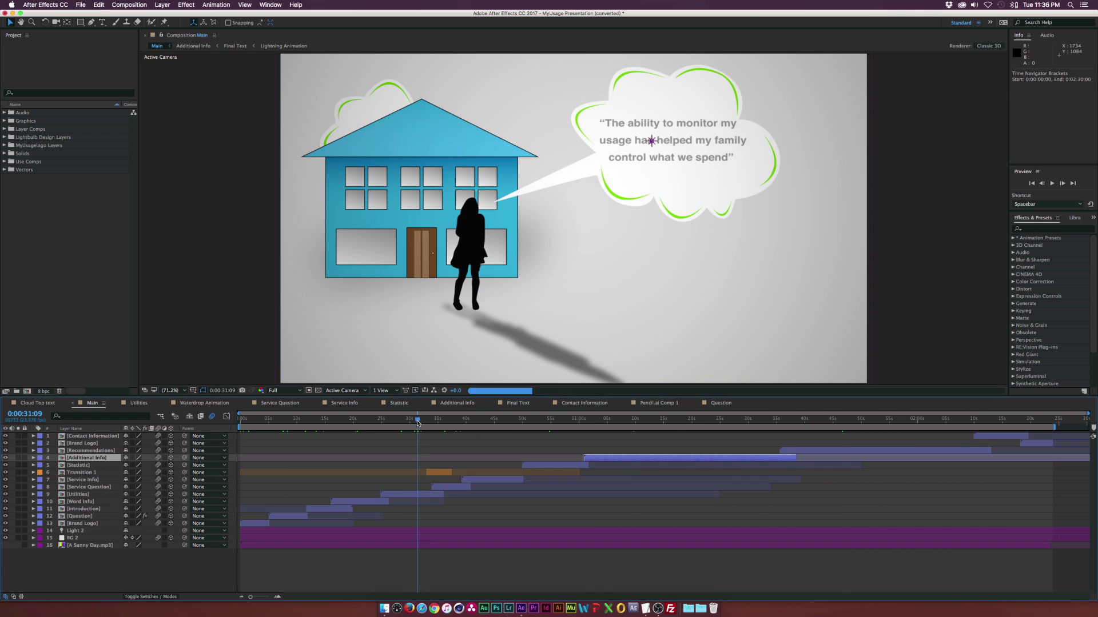
# - Copy all 11 Utilities layers into Main and choose Pre-compose for them
pyautogui.doubleClick(420, 494)
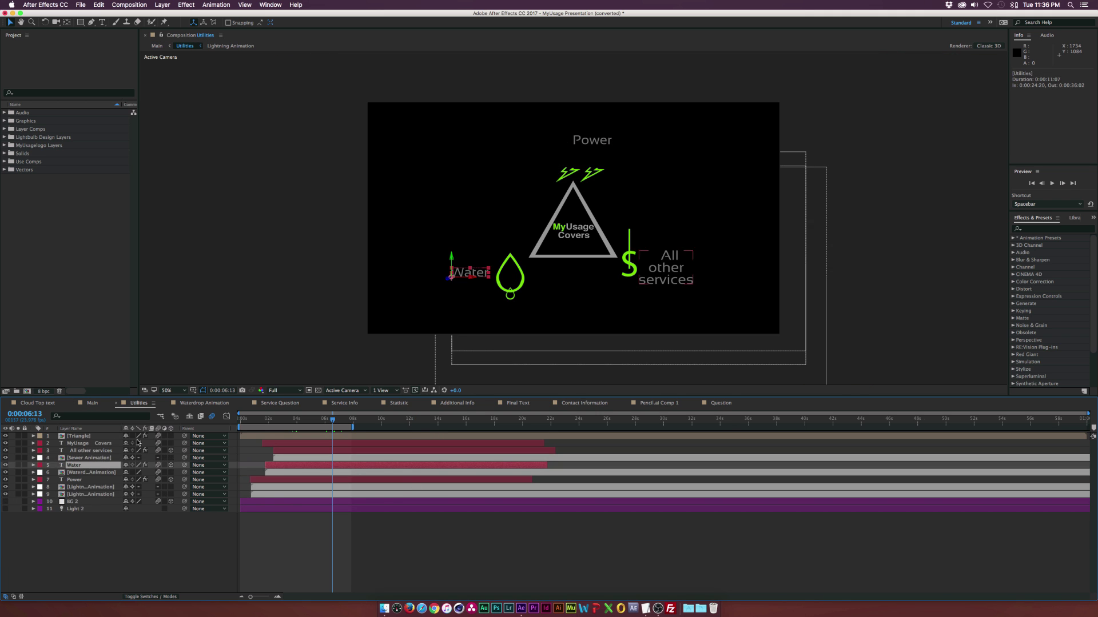
pyautogui.moveTo(79, 559); pyautogui.dragTo(102, 442)
pyautogui.press('super+c')
pyautogui.click(92, 403)
pyautogui.press('super+v')
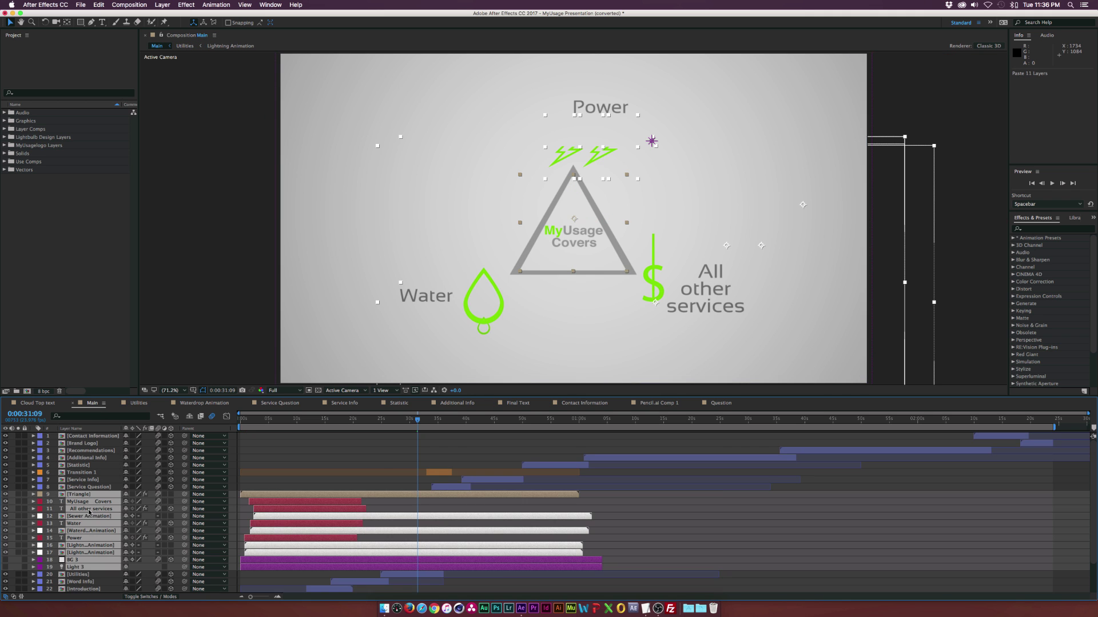
pyautogui.click(160, 5)
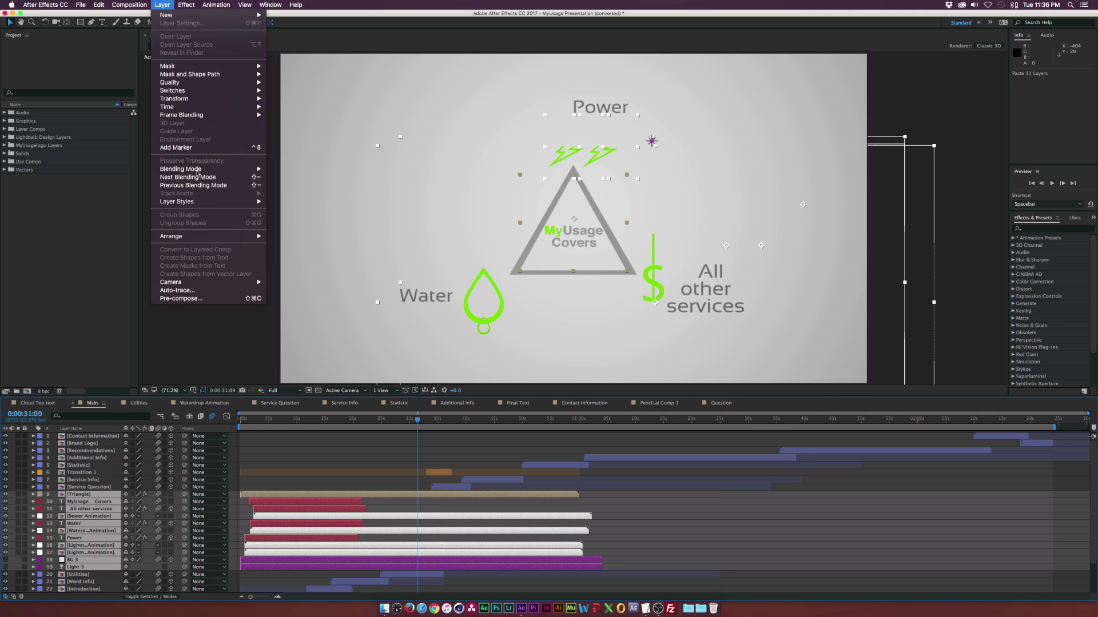
pyautogui.click(193, 299)
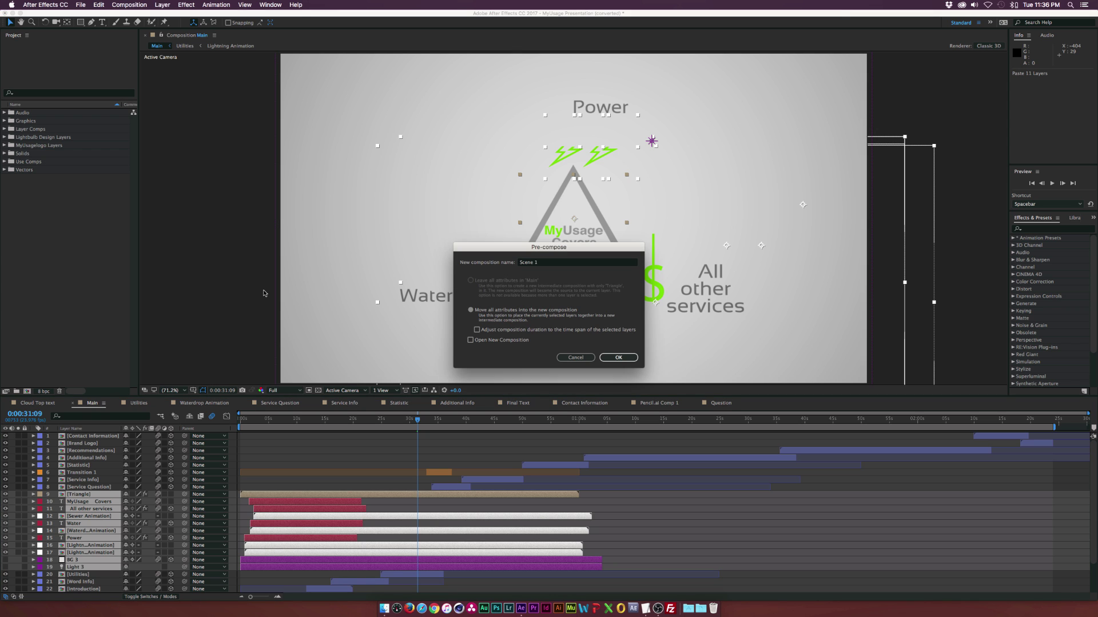
# - Confirm the Scene 1 precomp holding the pasted Utilities layers
pyautogui.press('Return')
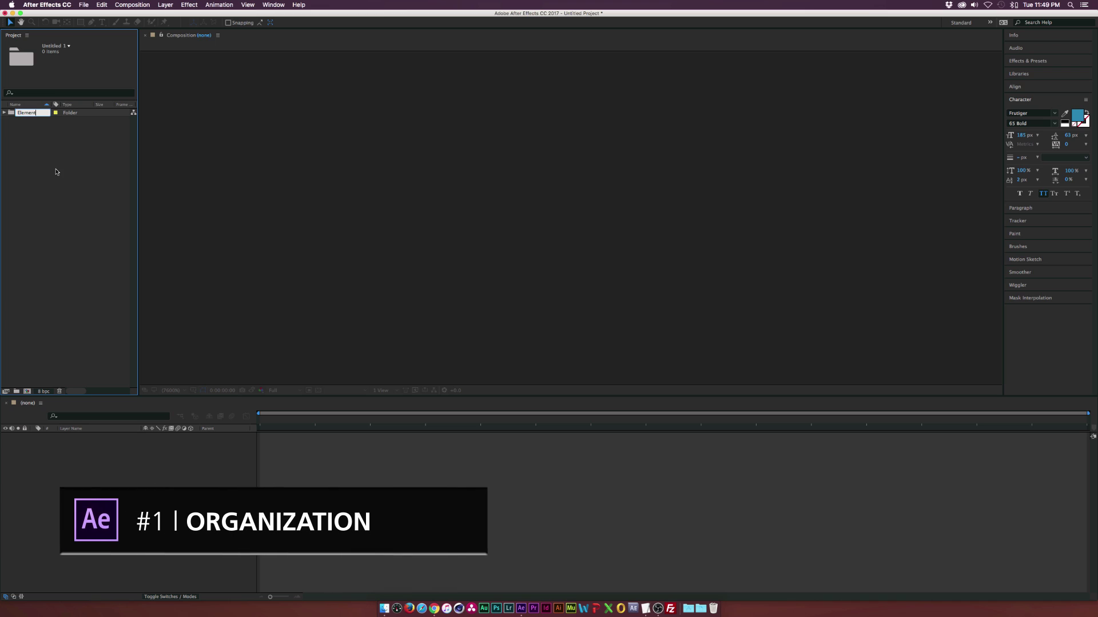
# - Name the Elements folder, add an Audio folder inside it, and delete a stray untitled folder
pyautogui.click(56, 172)
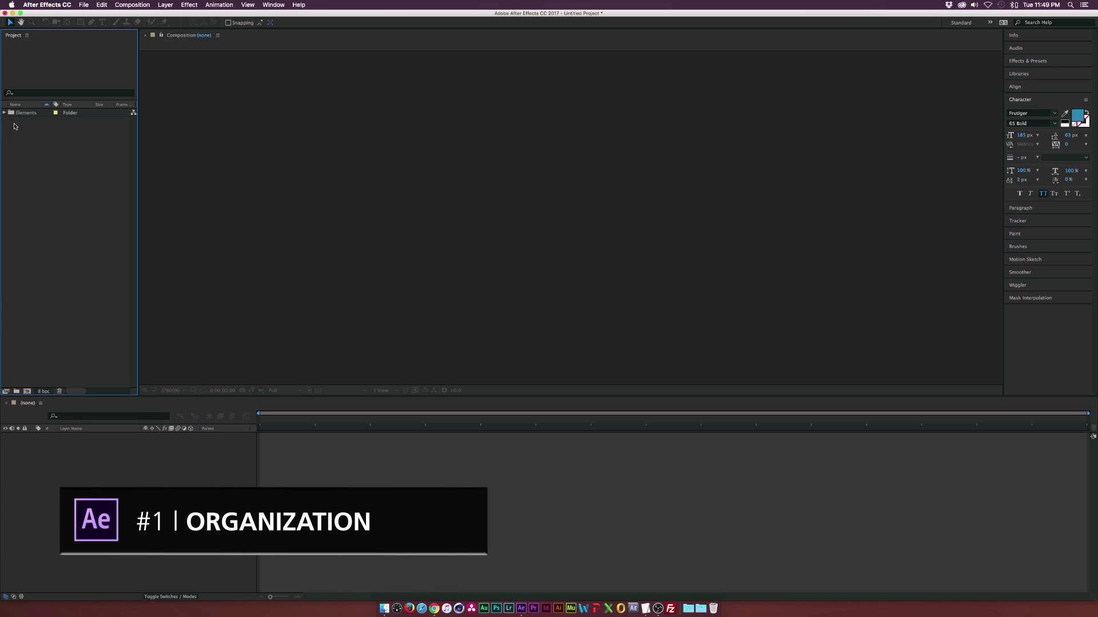
pyautogui.click(4, 113)
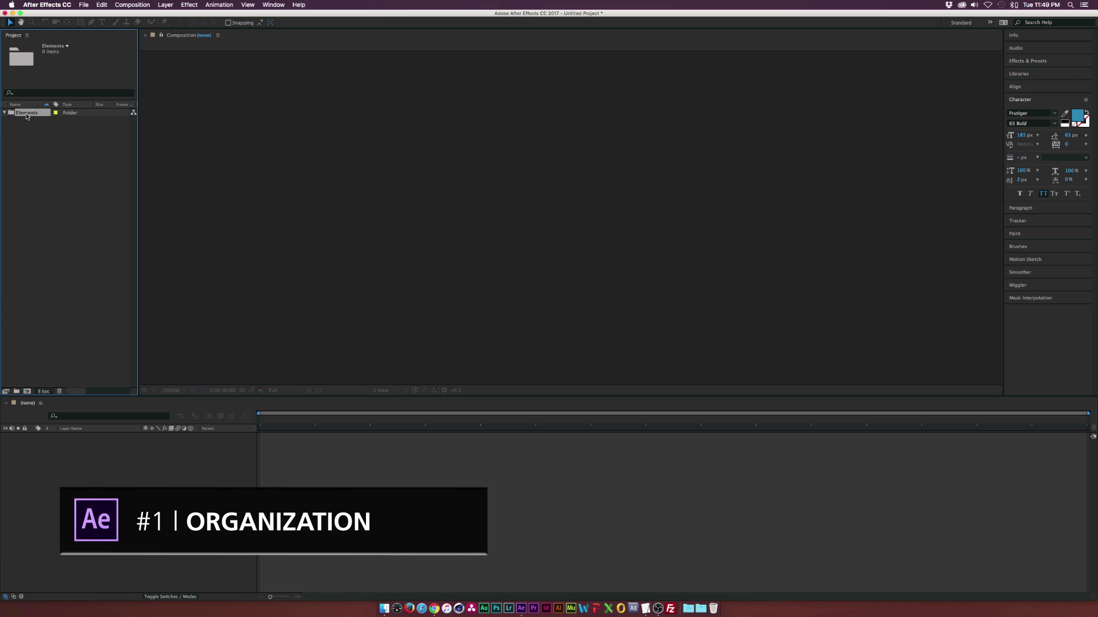
pyautogui.click(17, 391)
pyautogui.write('Audio')
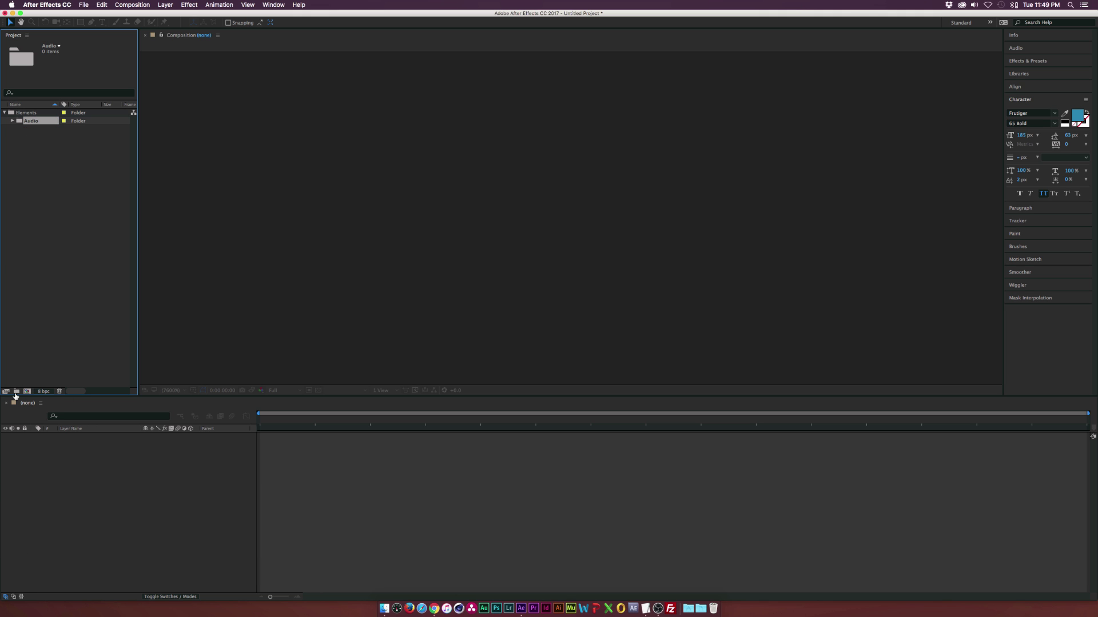
pyautogui.click(17, 392)
pyautogui.press('Return')
pyautogui.press('Delete')
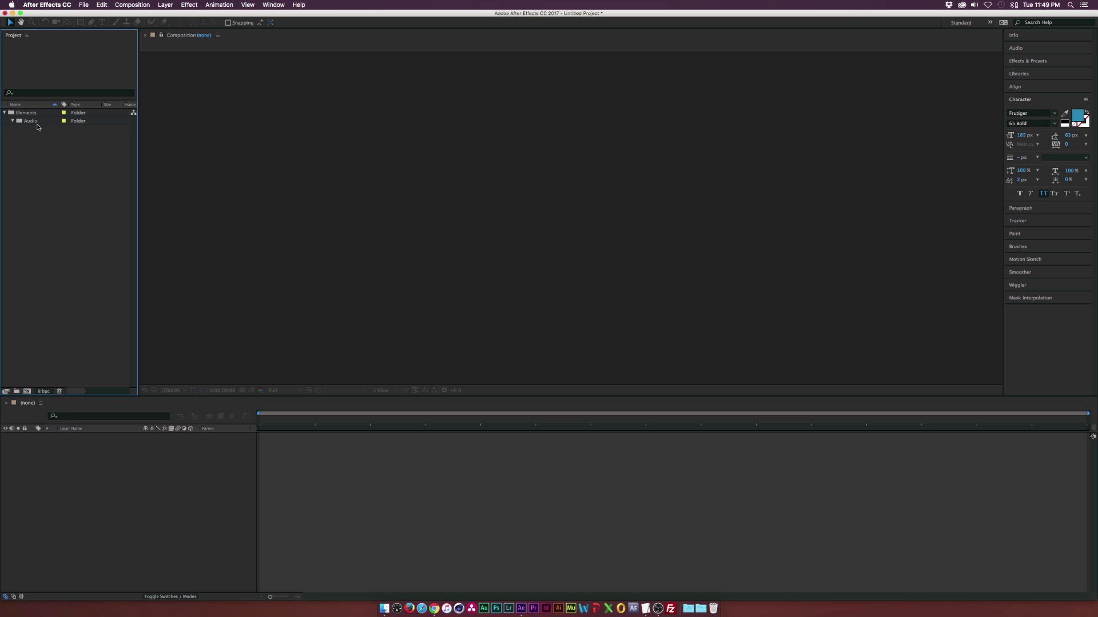
# - Add a Still Graphics folder inside Elements and a top-level Sequences folder
pyautogui.click(27, 114)
pyautogui.click(16, 392)
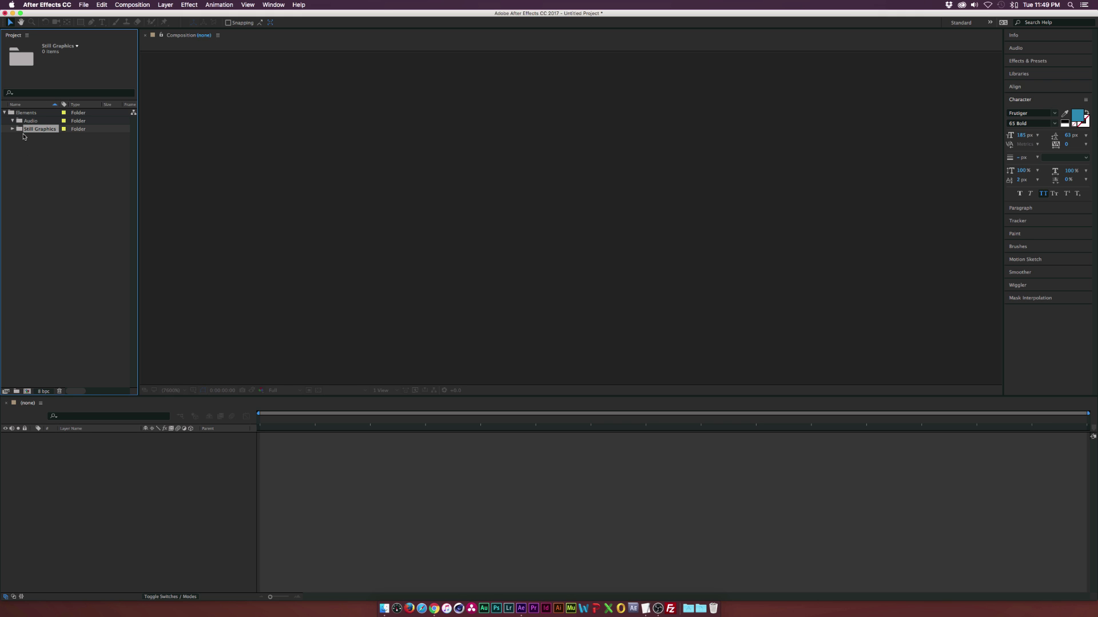
pyautogui.click(25, 114)
pyautogui.click(92, 256)
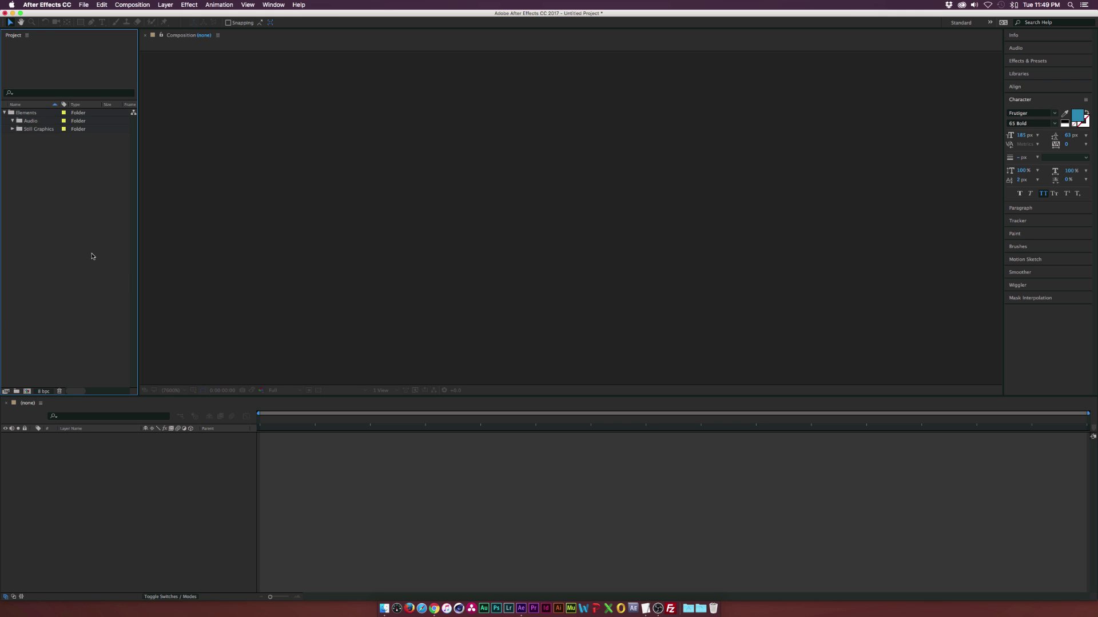
pyautogui.click(16, 392)
pyautogui.write('Sequences')
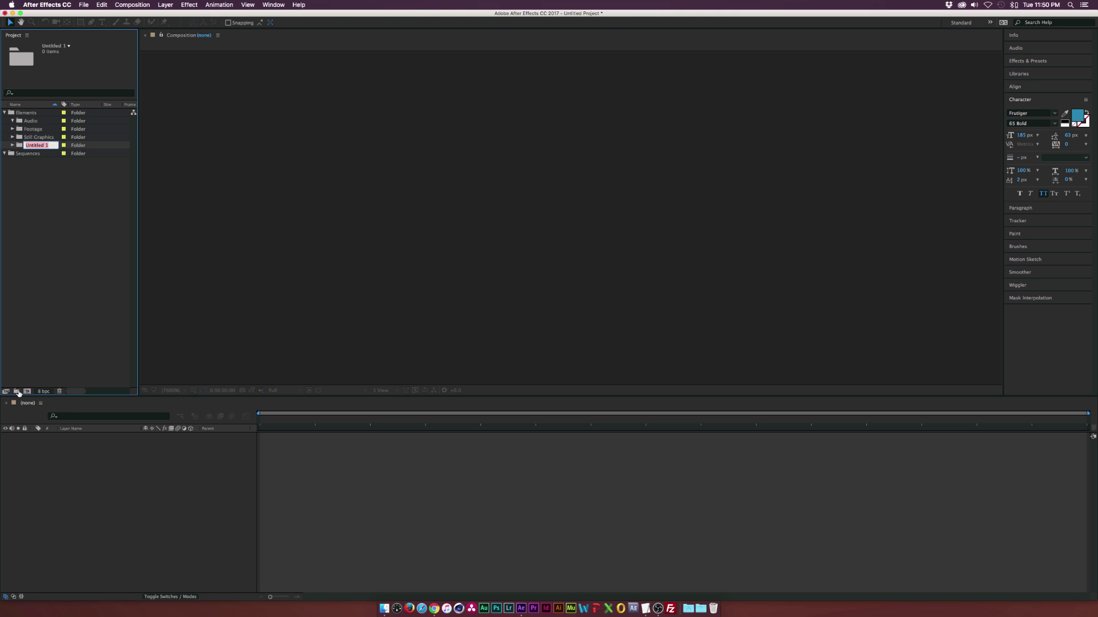
pyautogui.click(17, 159)
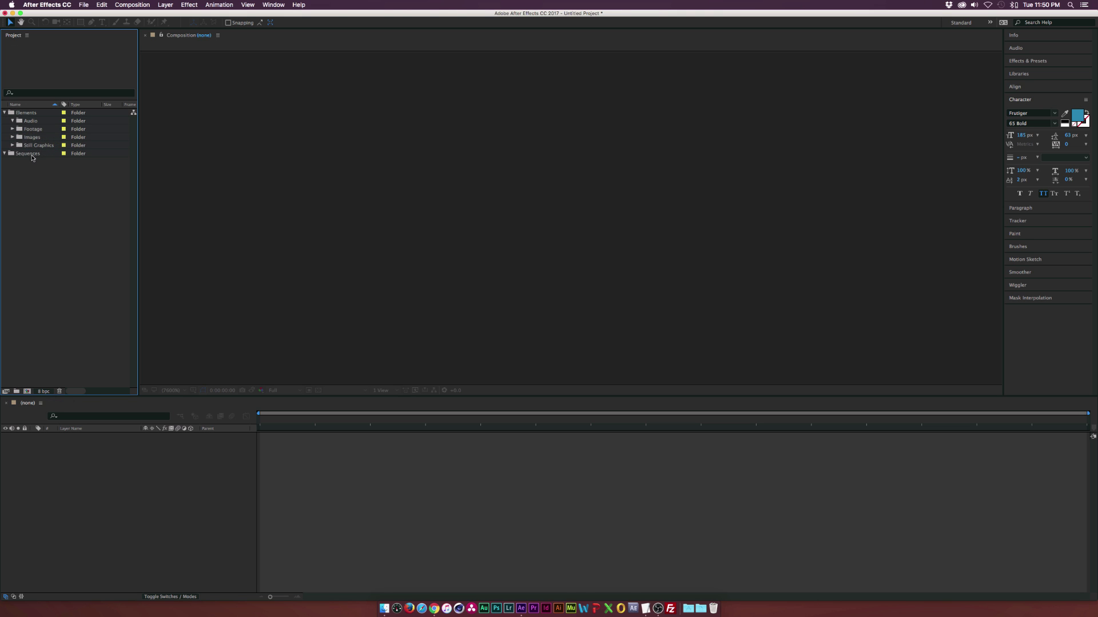
# - Add a Logos folder inside Elements
pyautogui.click(25, 112)
pyautogui.click(16, 392)
pyautogui.write('Lgoo')
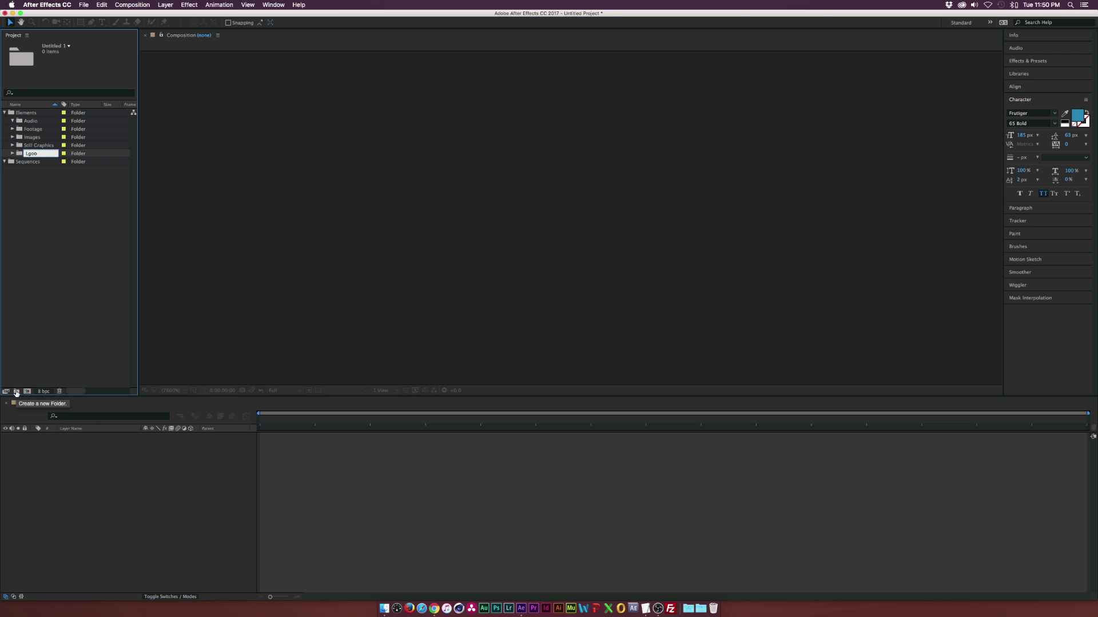
pyautogui.click(51, 254)
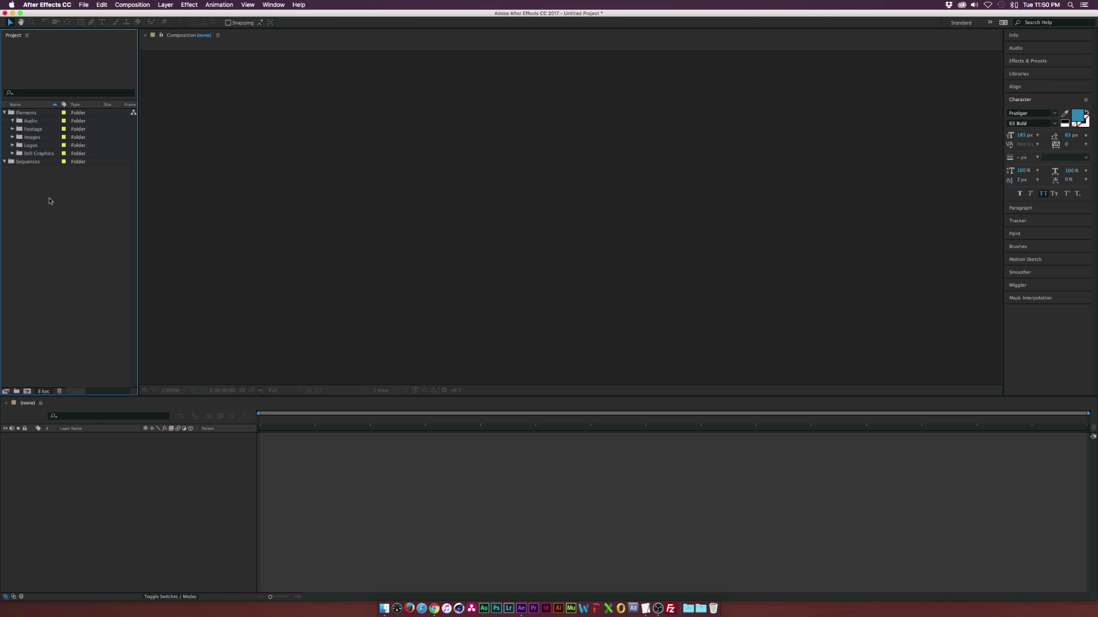
pyautogui.click(83, 4)
# - Discard the untitled project, open MyUsage Presentation, and accept the conversion, missing-files and workspace alerts
pyautogui.moveTo(115, 39)
pyautogui.click(286, 72)
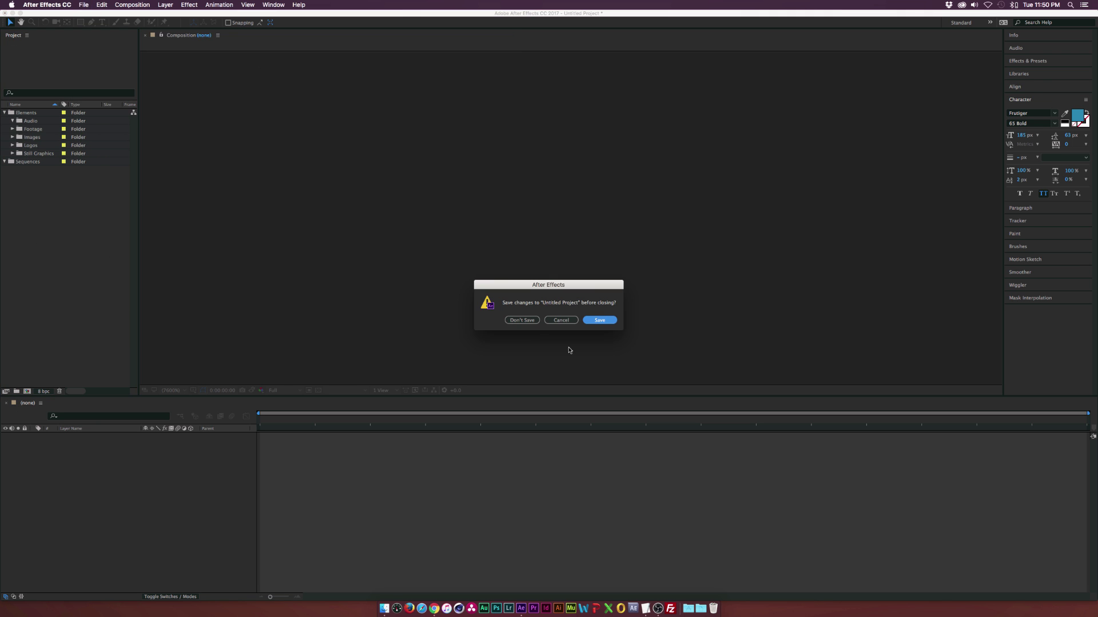
pyautogui.click(622, 320)
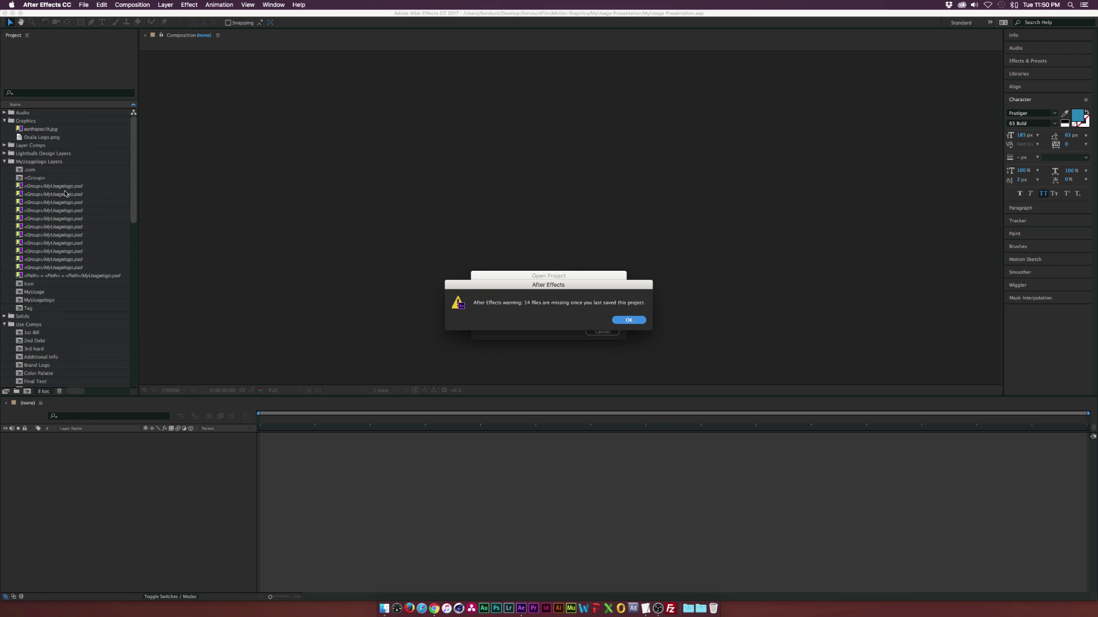
pyautogui.click(638, 319)
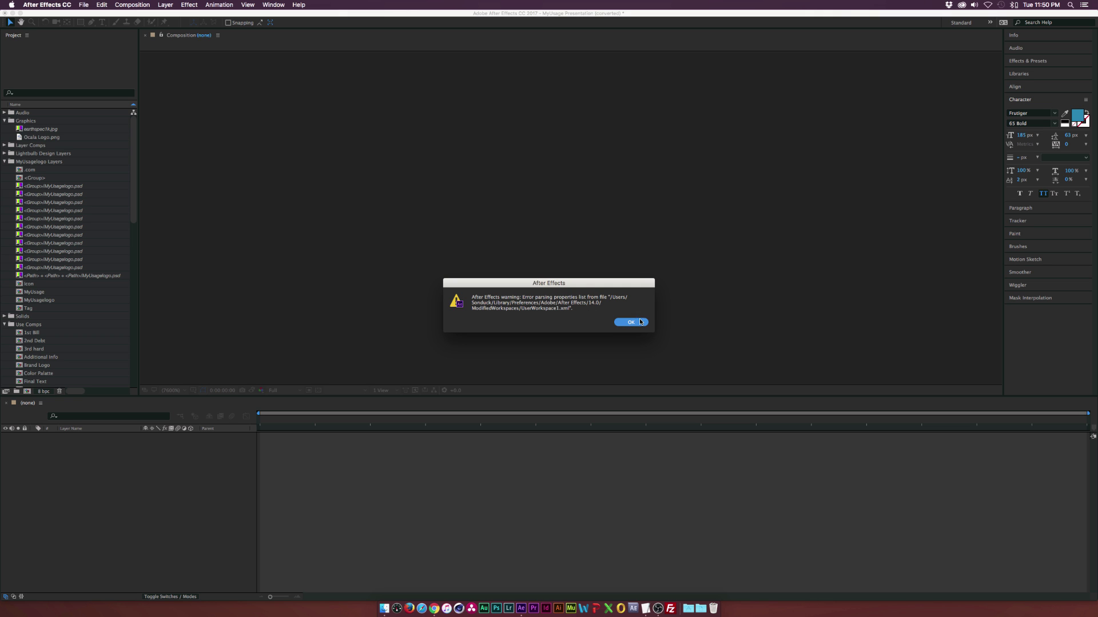
pyautogui.click(641, 322)
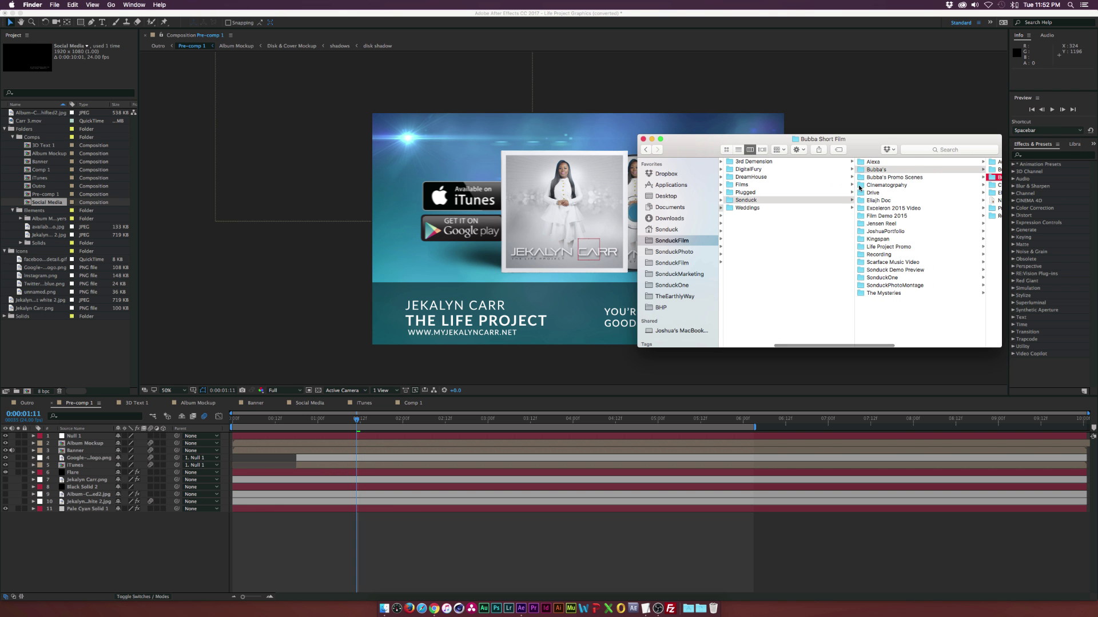
# - Browse the Alexa client's Piano folder, checking its Projects and Renders subfolders
pyautogui.click(877, 162)
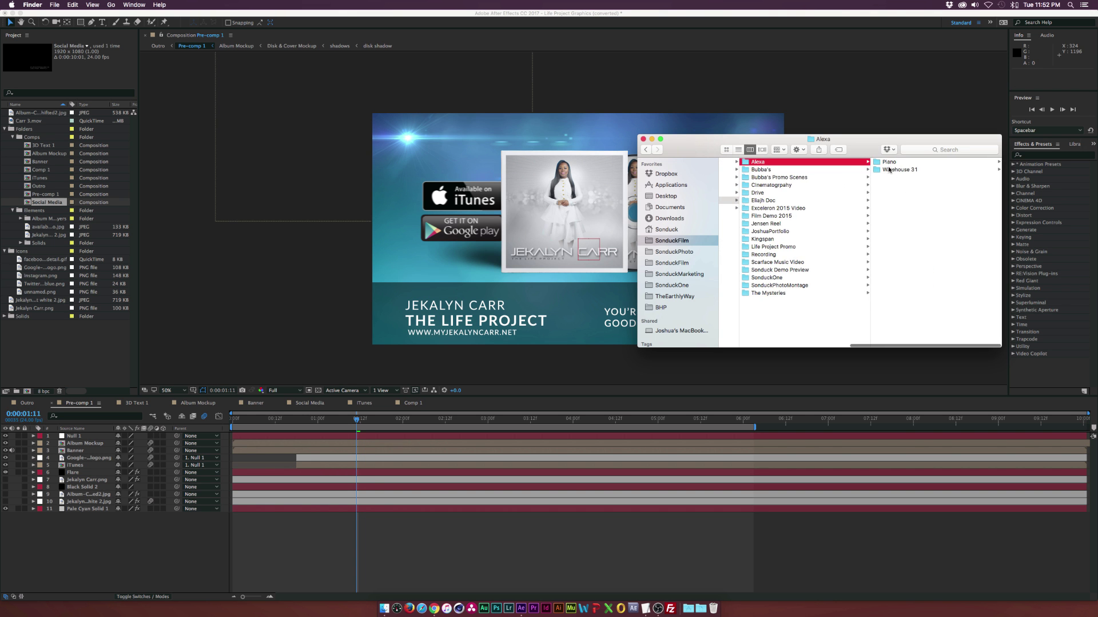
pyautogui.click(887, 163)
pyautogui.click(891, 170)
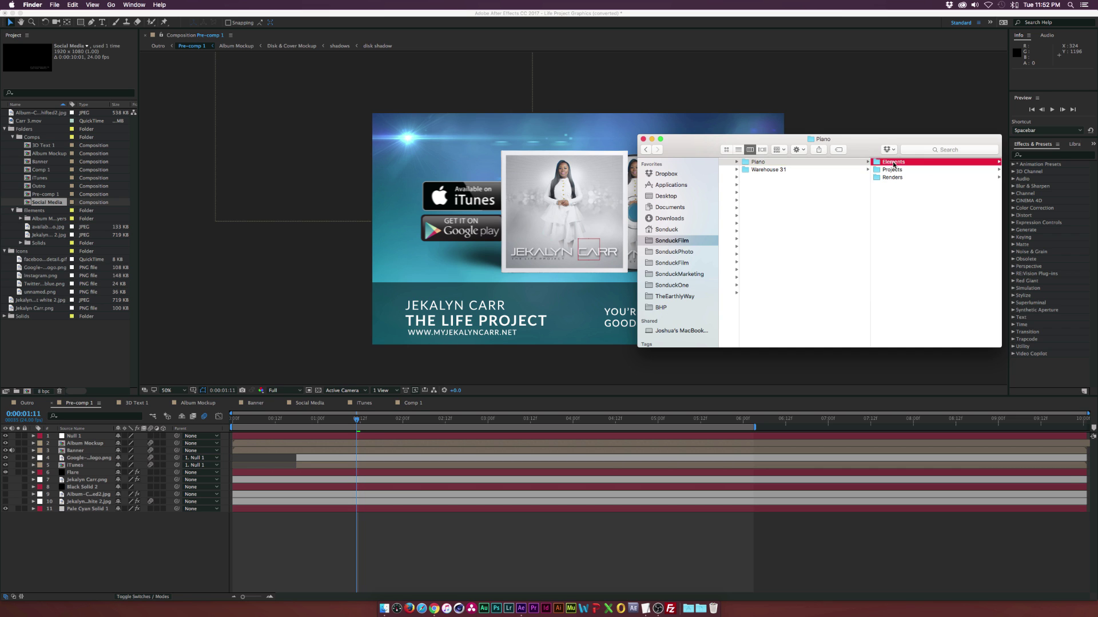
pyautogui.click(802, 177)
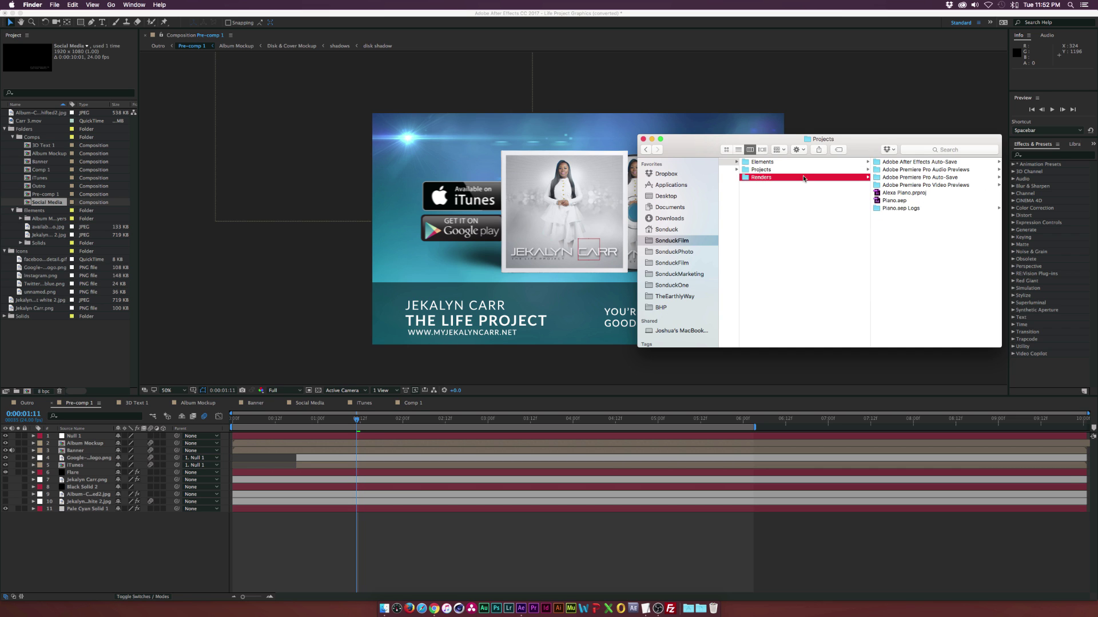
pyautogui.hscroll(-5, 804, 196)
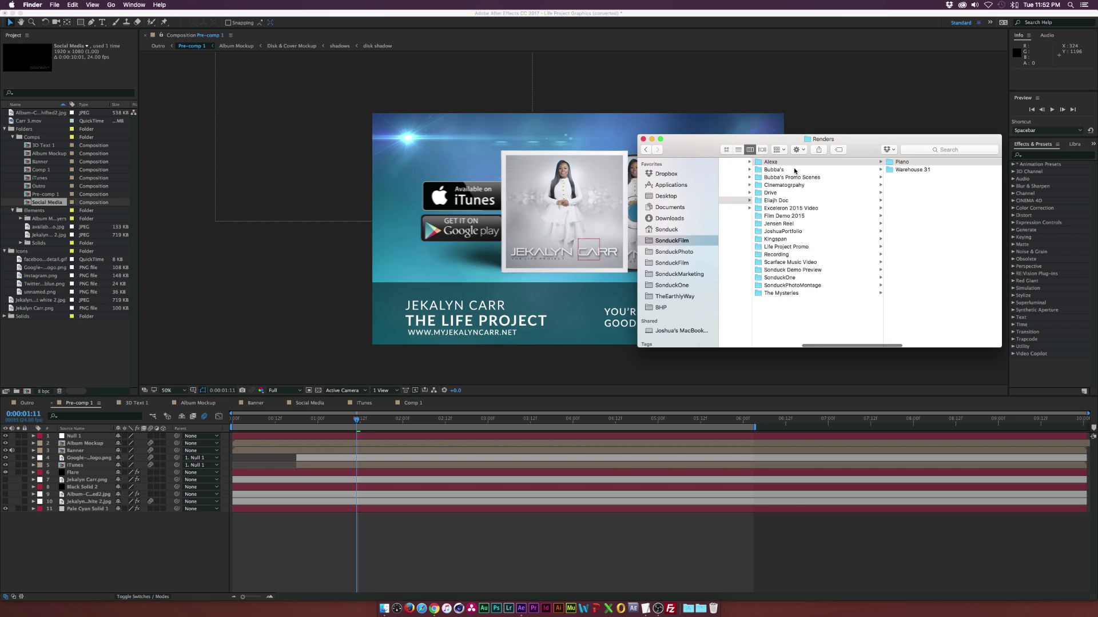
# - Inspect Bubba Promo 2017's Projects, Elements audio, CC'D and Renders folders
pyautogui.click(792, 170)
pyautogui.click(892, 170)
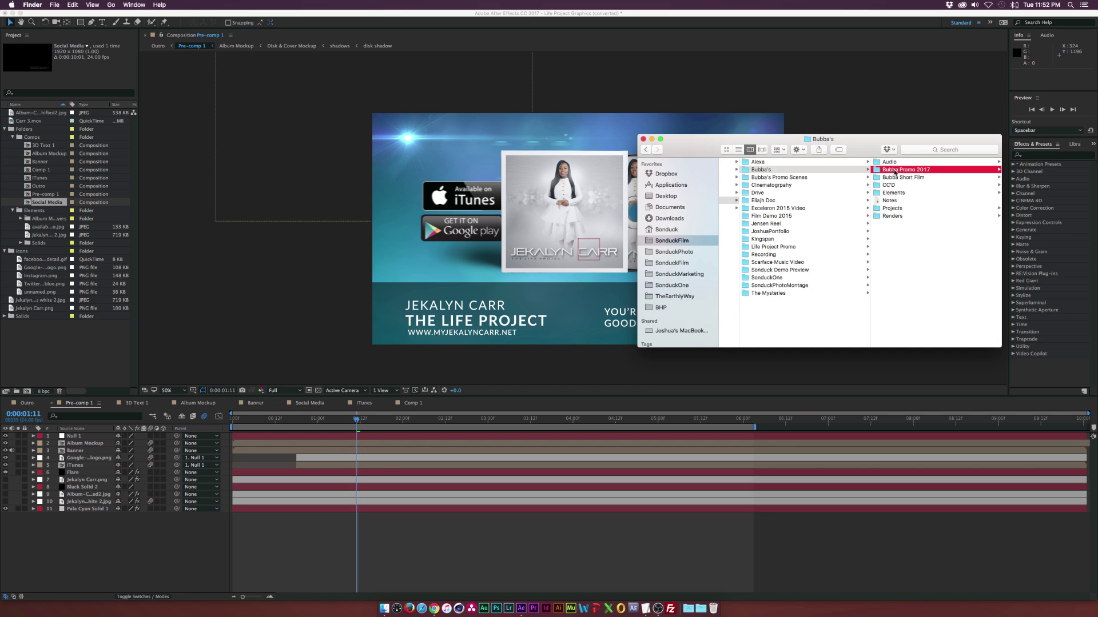
pyautogui.click(873, 177)
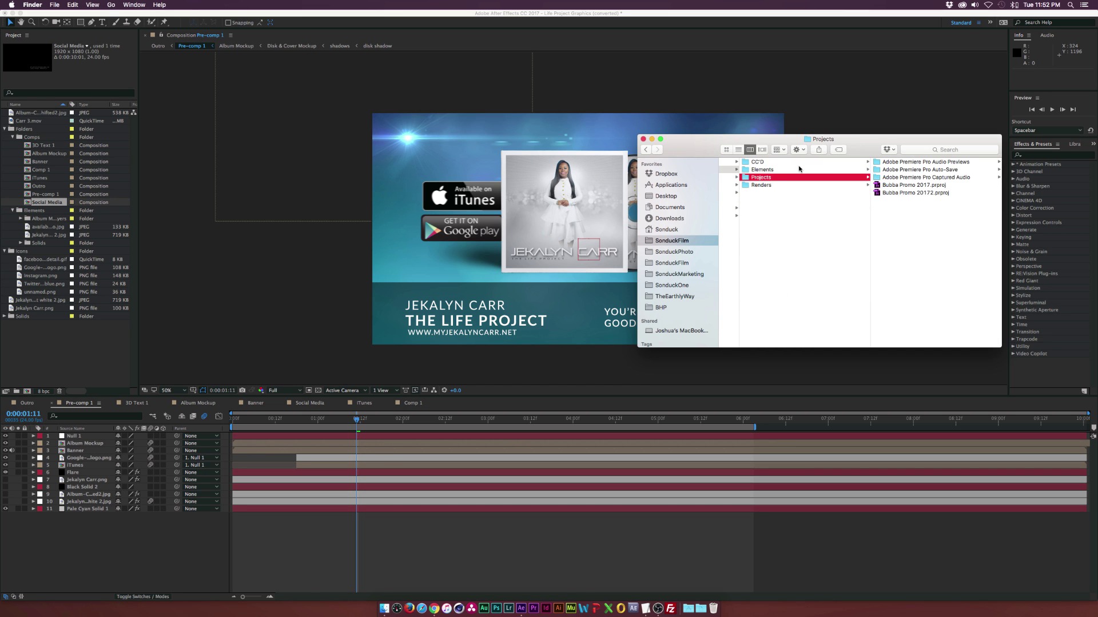
pyautogui.click(798, 169)
pyautogui.click(786, 162)
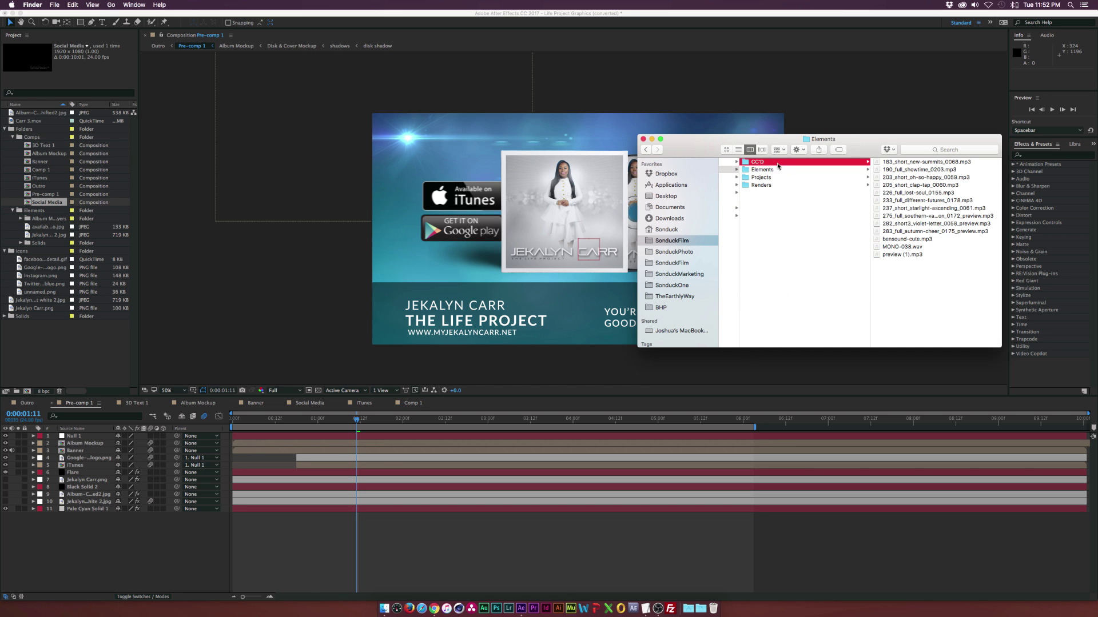
pyautogui.click(825, 185)
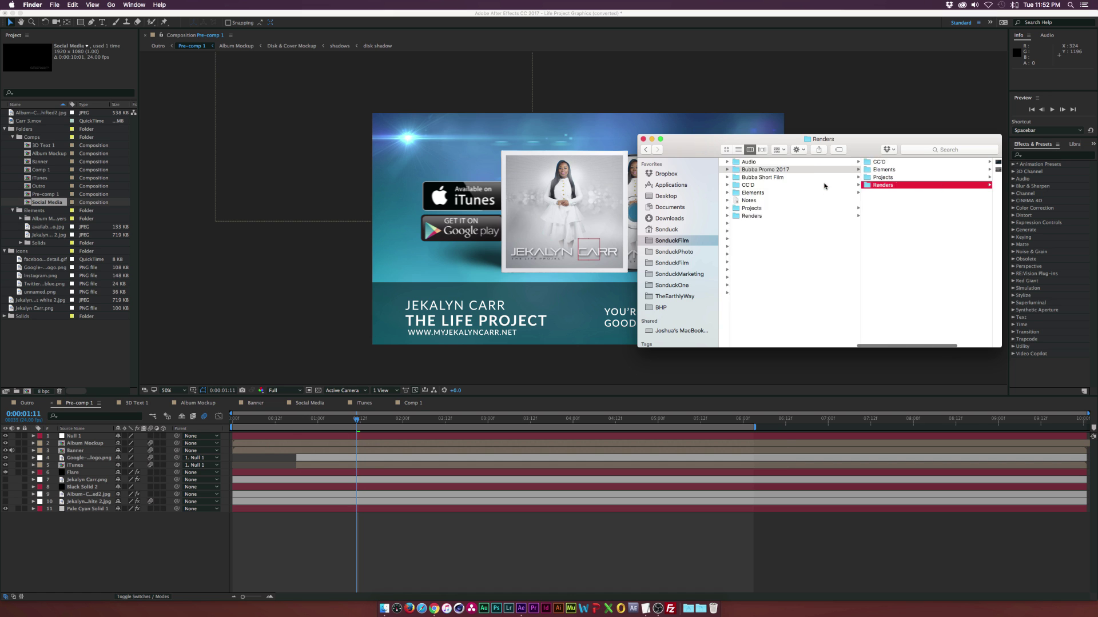
# - Browse Bubba Short Film's Elements, Projects, CC'D, RAW Footage and xml folders, returning to the client list
pyautogui.click(803, 178)
pyautogui.press('Right')
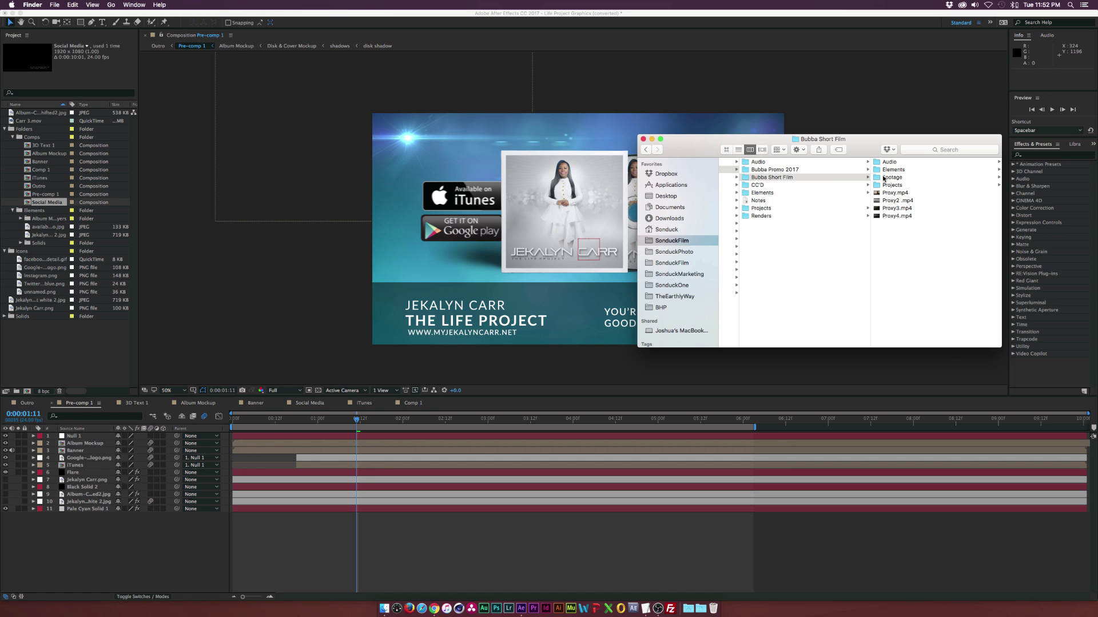
pyautogui.click(857, 170)
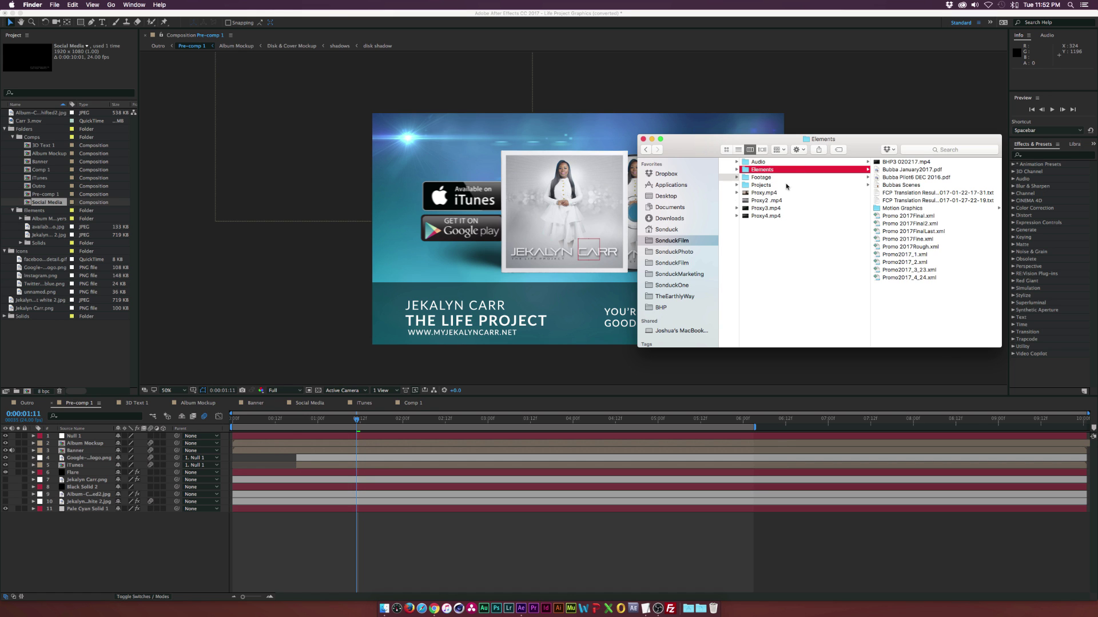
pyautogui.click(761, 185)
pyautogui.hscroll(-5, 762, 209)
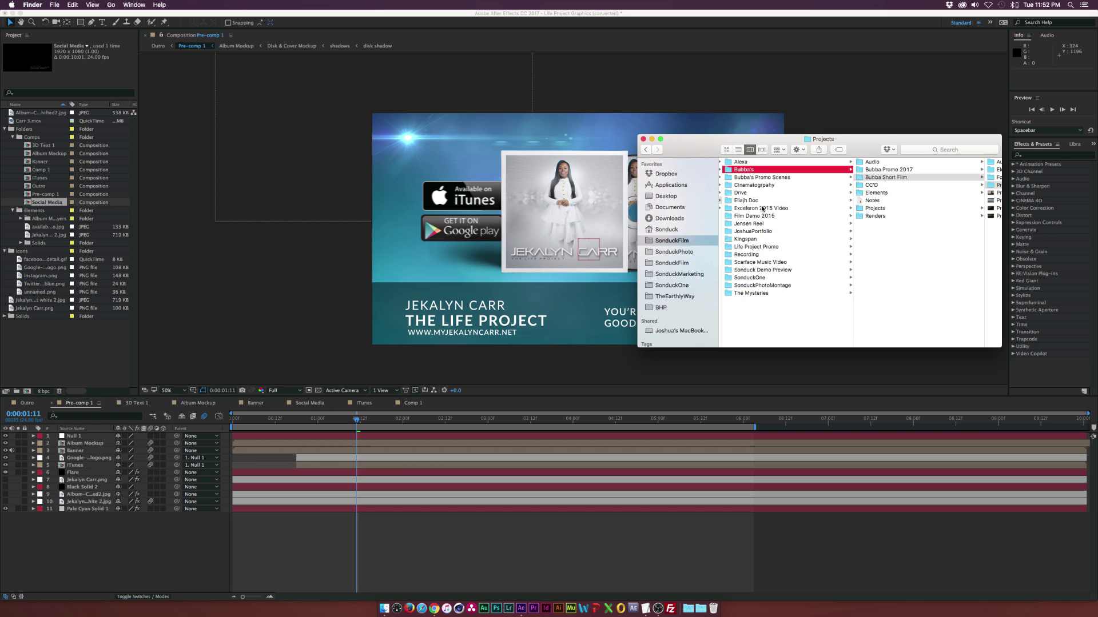
pyautogui.hscroll(3, 762, 209)
pyautogui.click(816, 171)
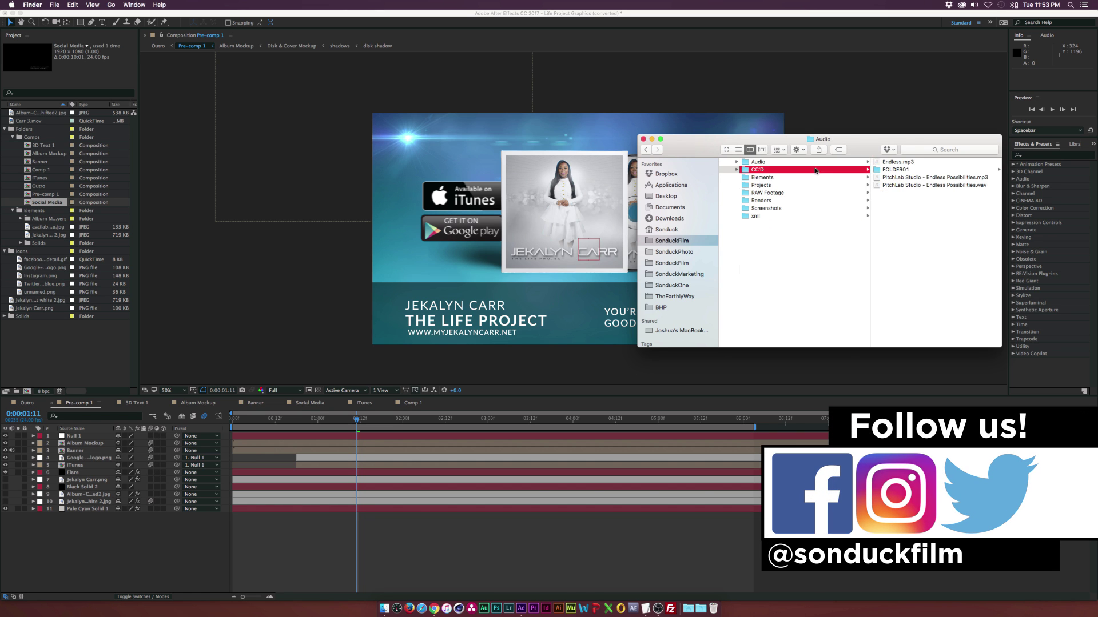
pyautogui.press('Down')
pyautogui.press('Down')
pyautogui.press('Down')
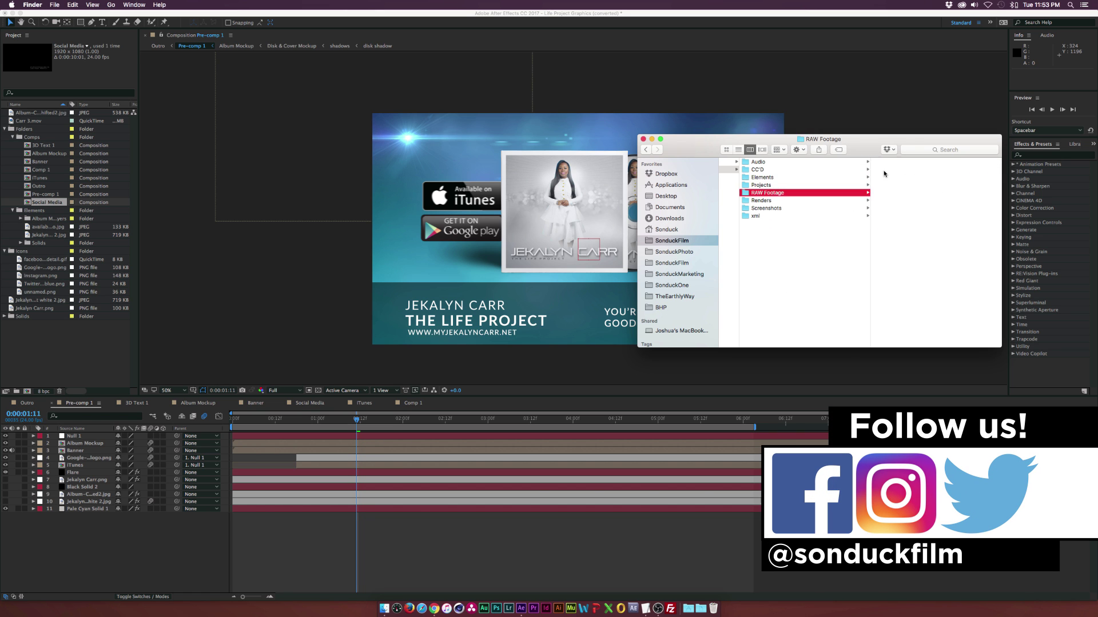
pyautogui.click(766, 216)
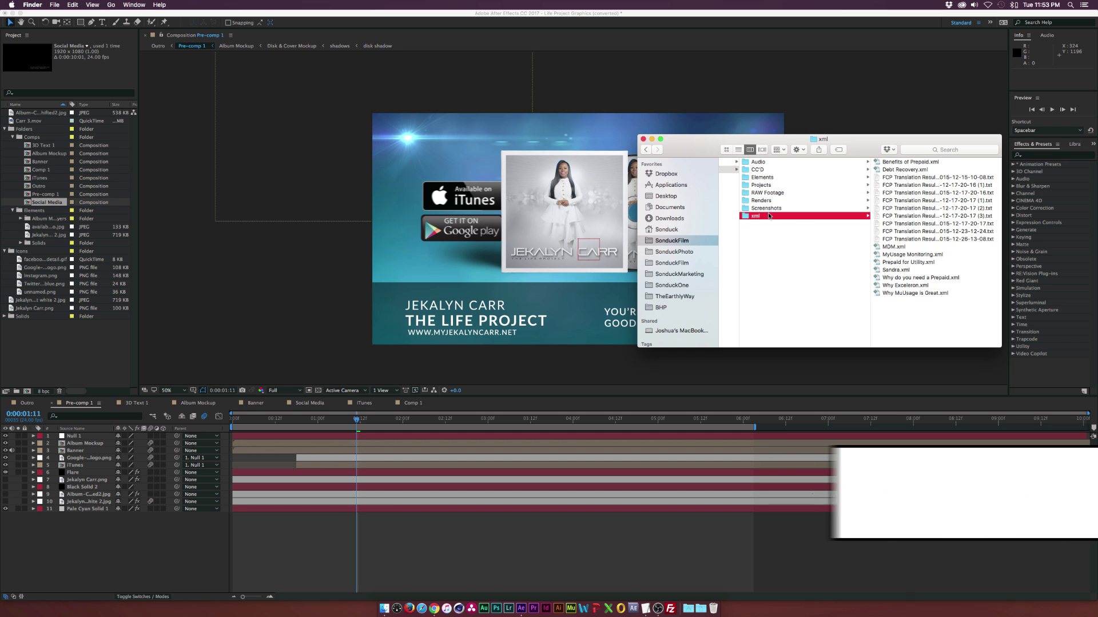
pyautogui.hscroll(-5, 789, 208)
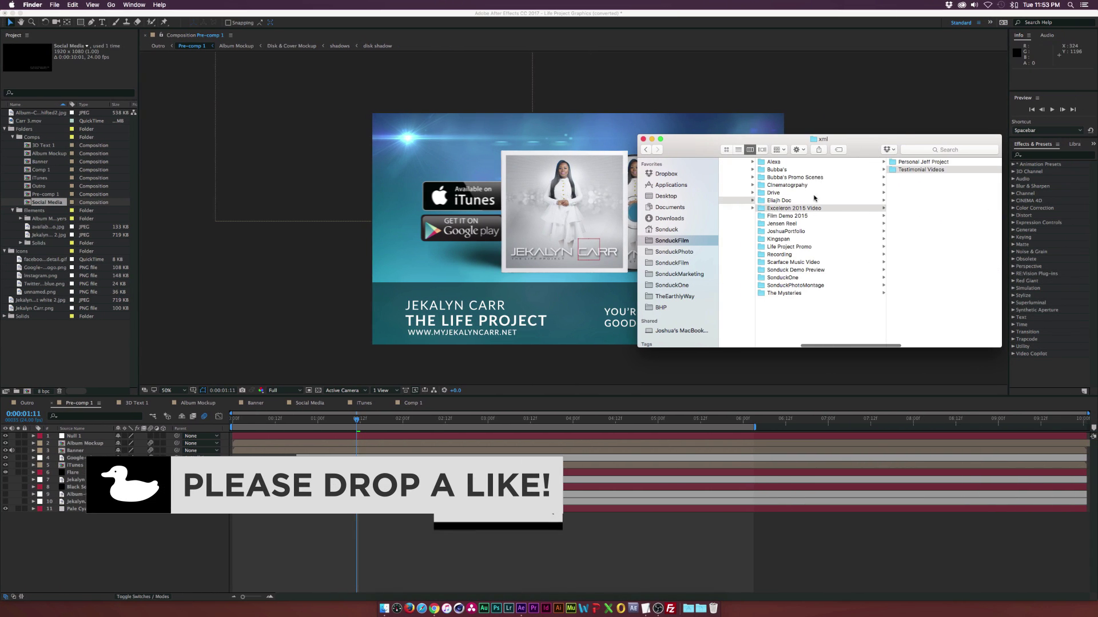